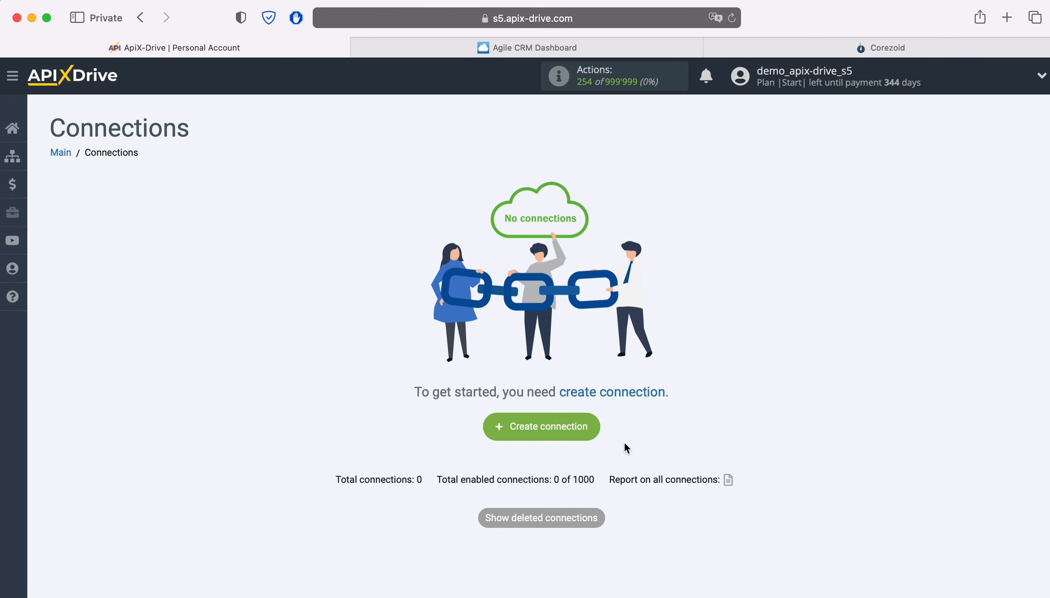
Create a new connection and set Agile CRM as its data source system.
click(592, 431)
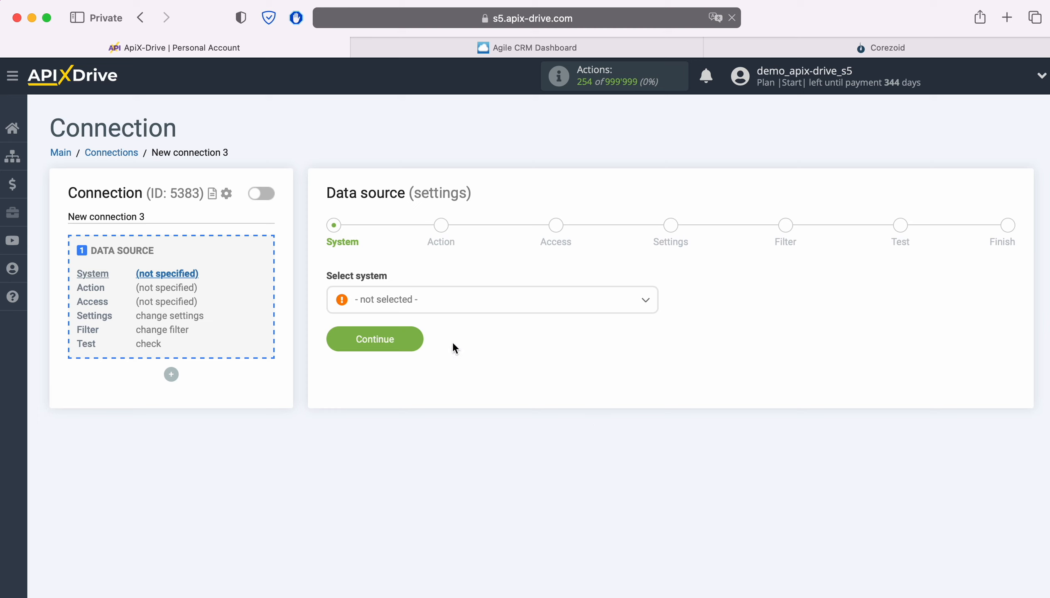
click(448, 306)
scroll(565, 430, down, 3)
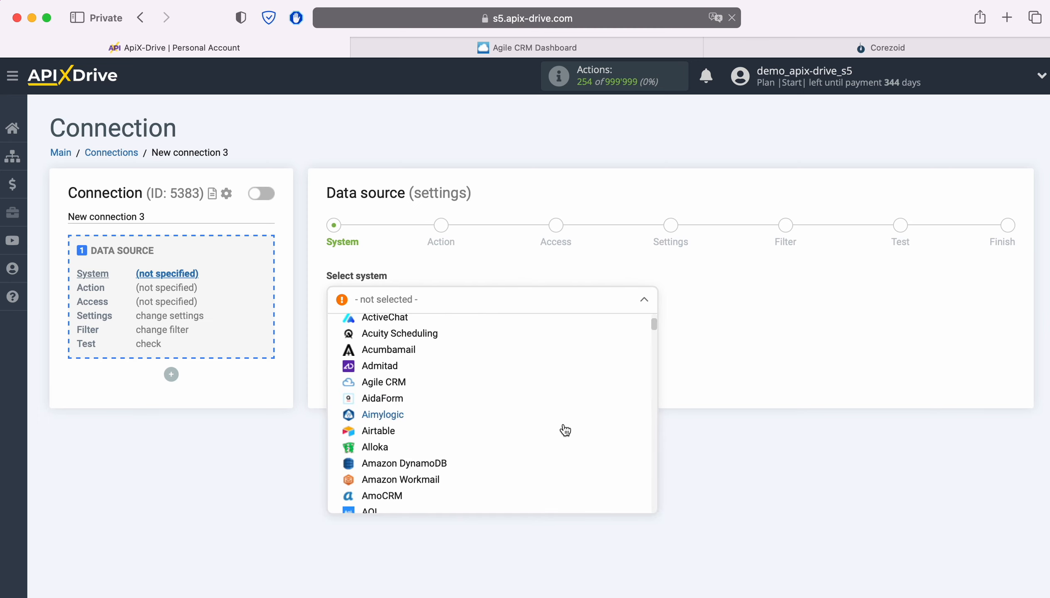
scroll(565, 430, down, 5)
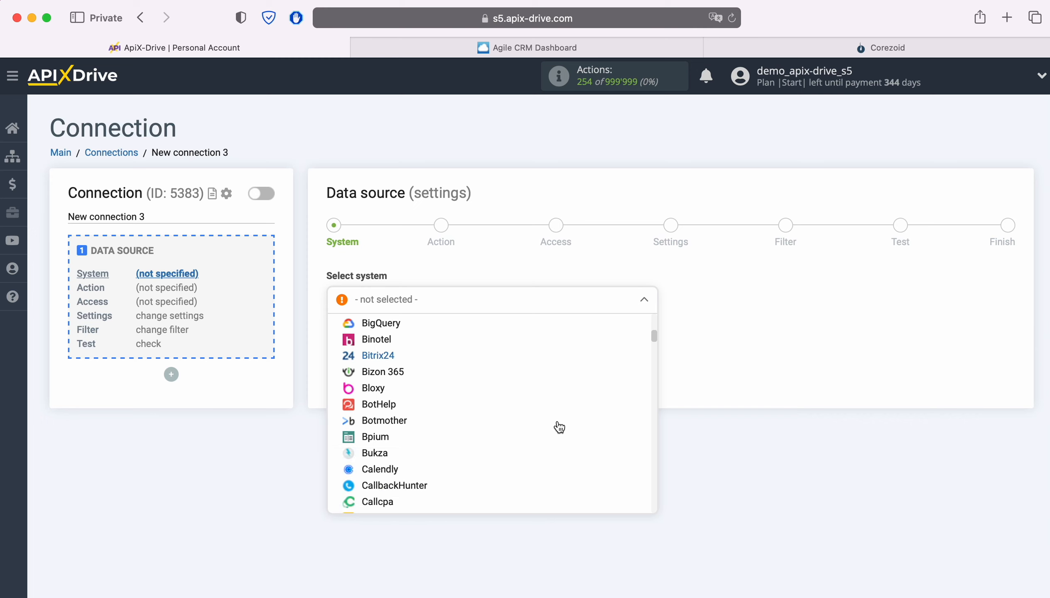
scroll(559, 428, down, 5)
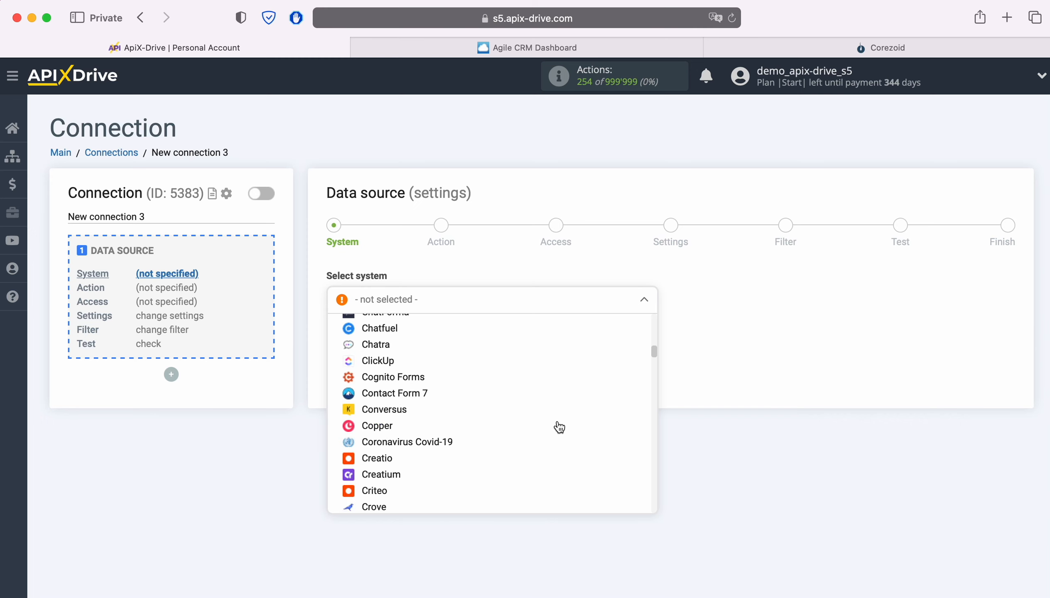
scroll(559, 428, up, 6)
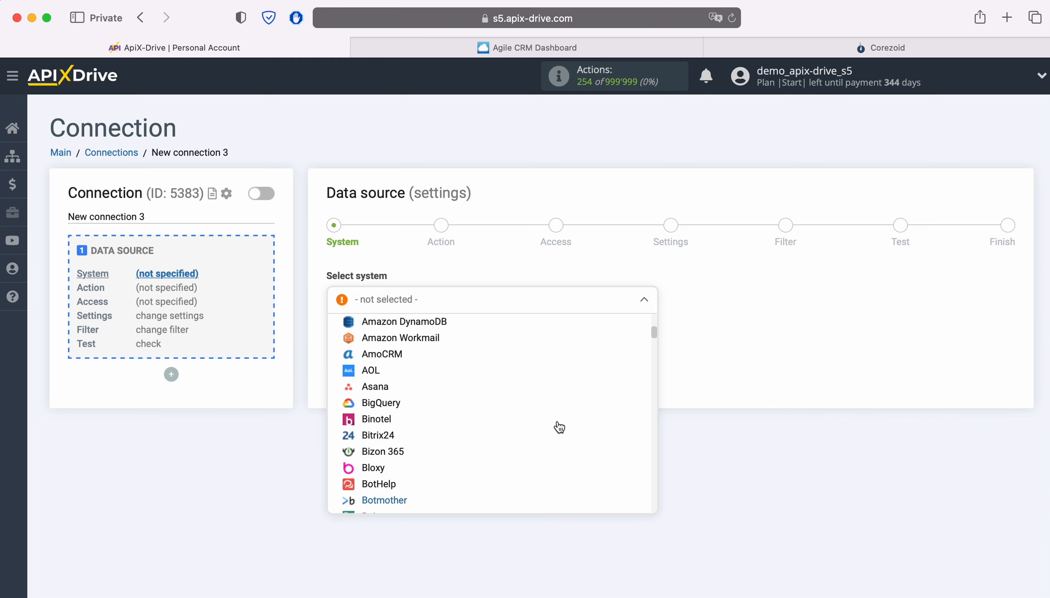
scroll(558, 427, up, 4)
click(408, 393)
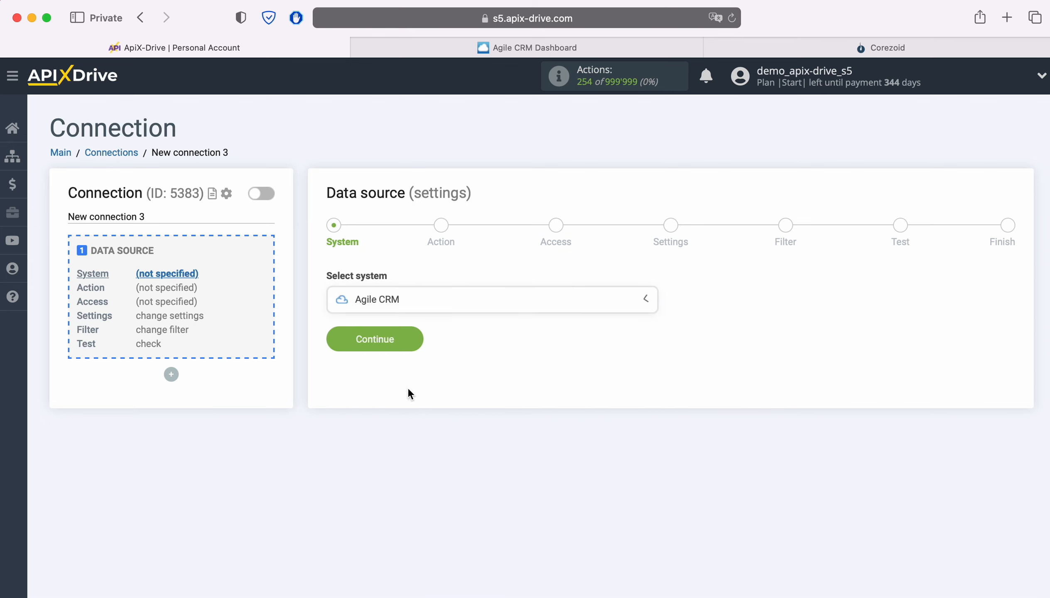
click(409, 338)
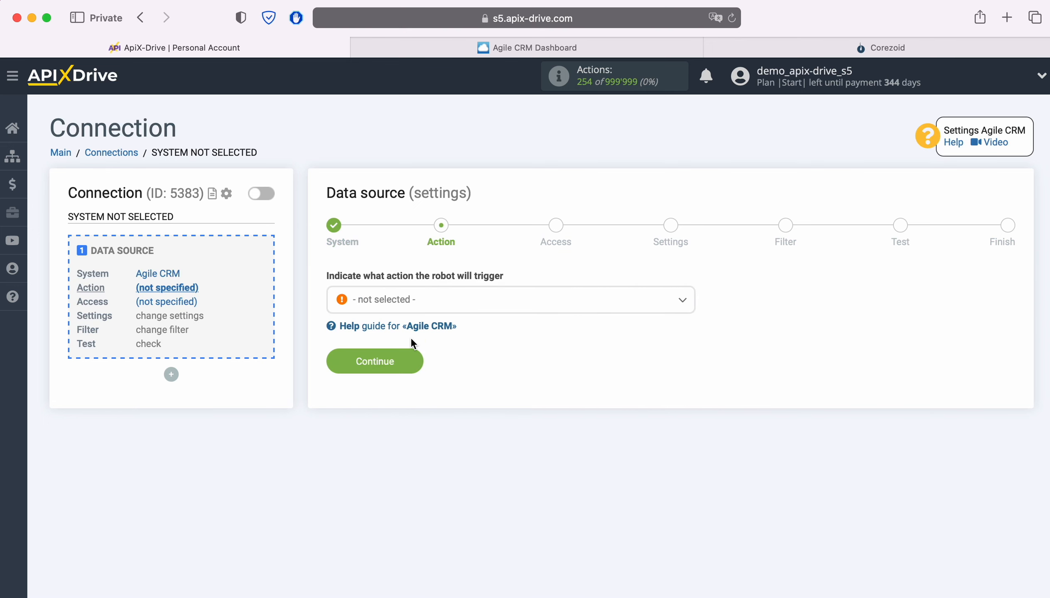
Set the data source action to Get CONTACTS (new).
click(493, 309)
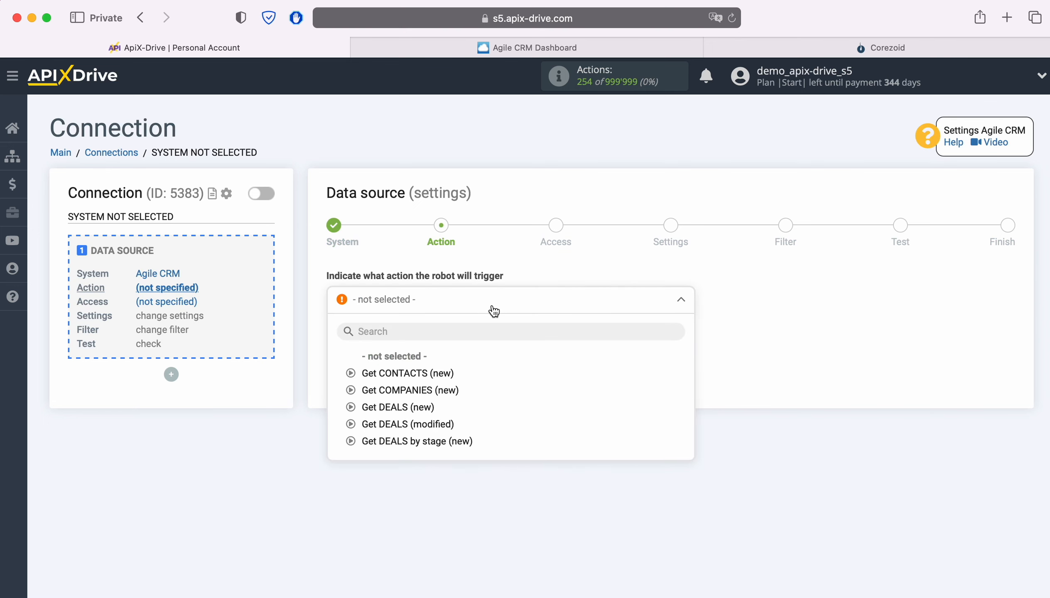
click(434, 373)
click(417, 364)
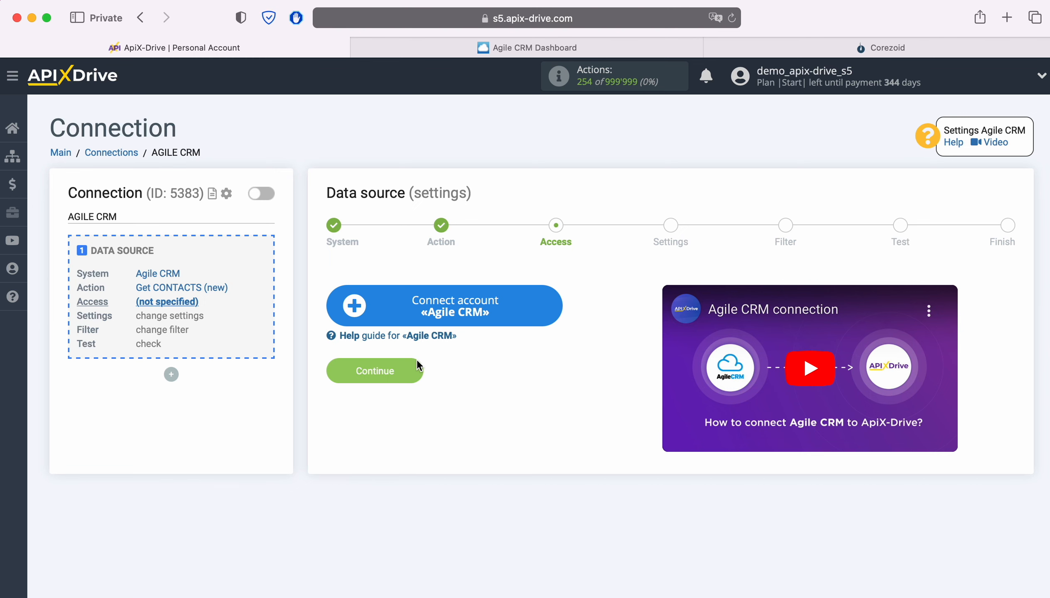
Start connecting an Agile CRM account, and in Agile CRM copy the subdomain "apixdrivecom" from the web address.
click(551, 307)
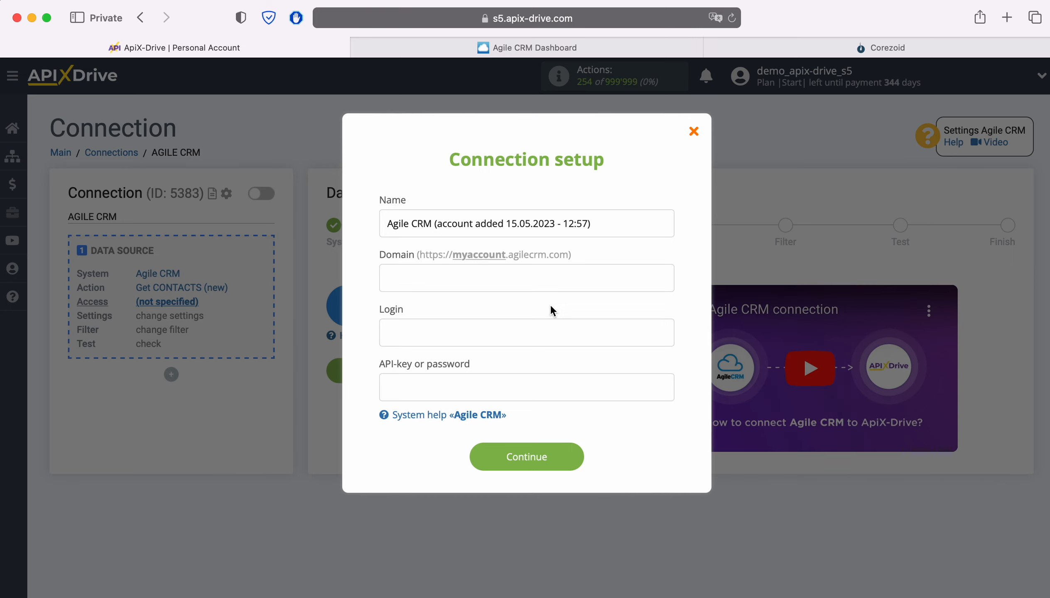
click(486, 46)
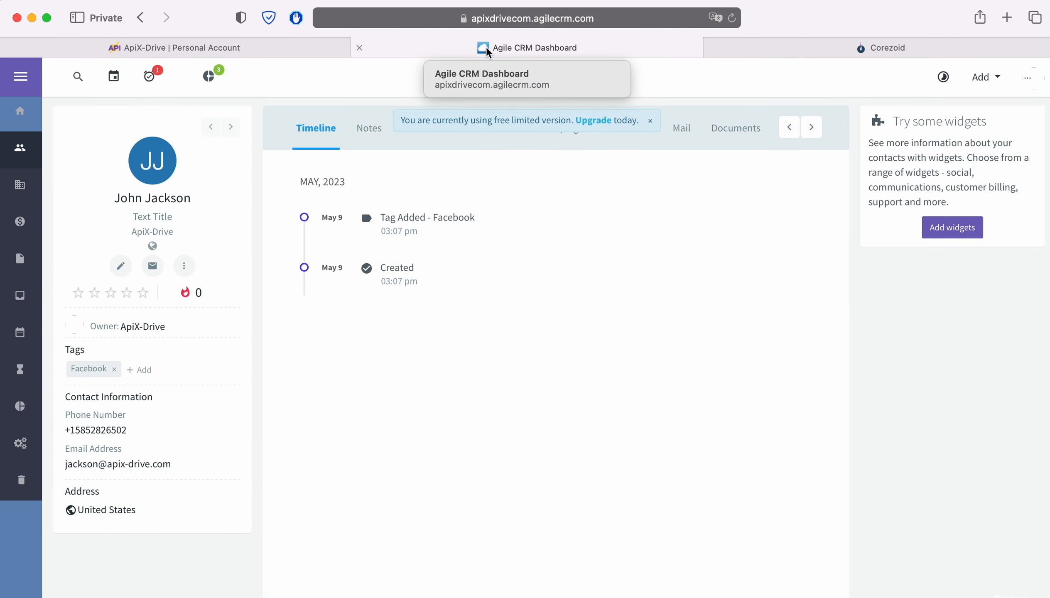
click(666, 19)
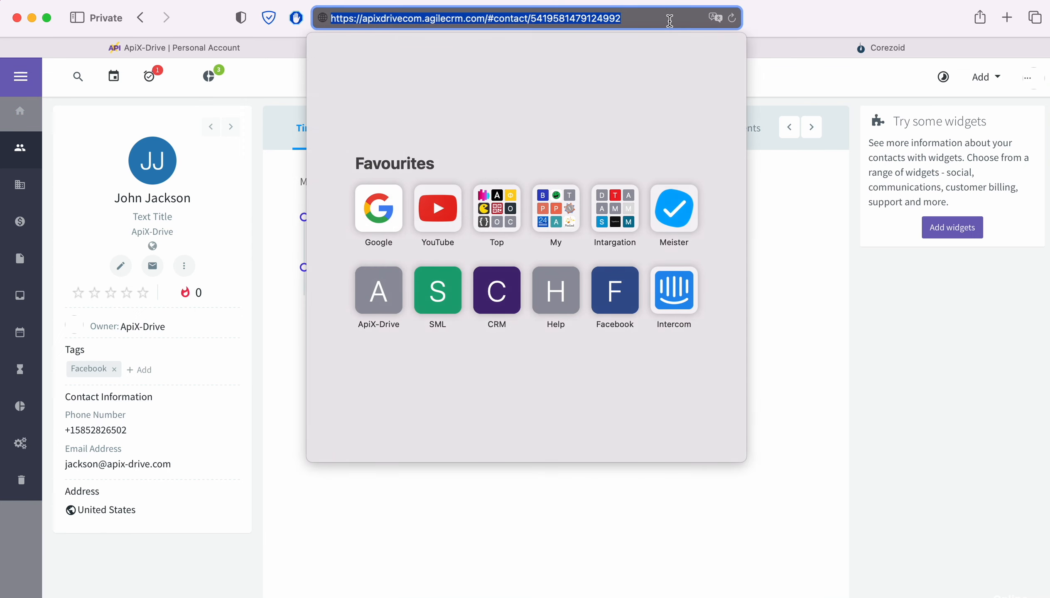
click(657, 22)
drag(361, 18, 412, 19)
right_click(413, 18)
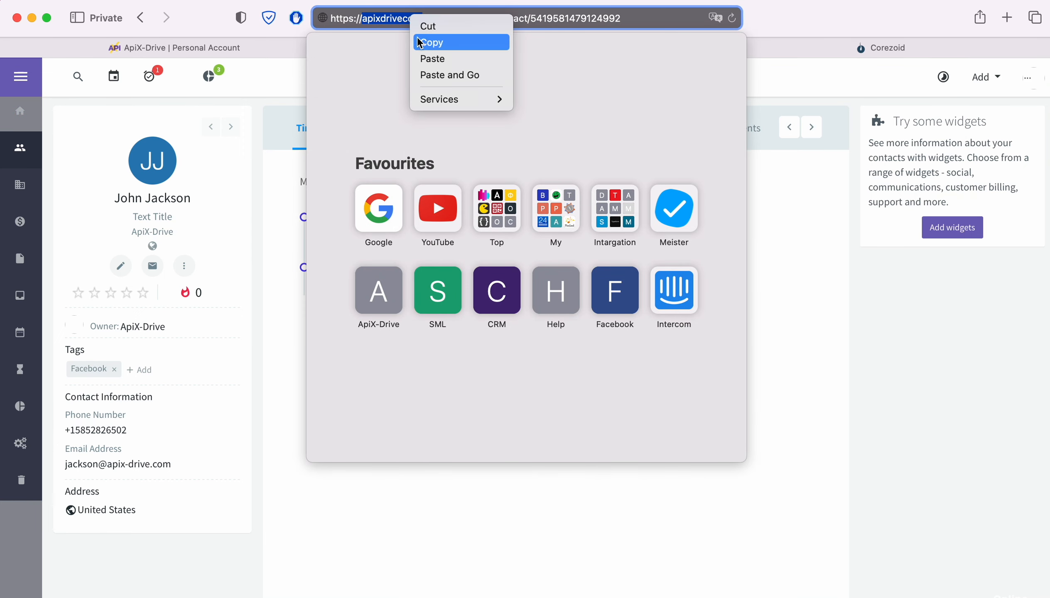
click(416, 44)
Back in ApiX-Drive, fill in the domain as "apixdrivecom" and enter the account's login e-mail.
click(250, 47)
right_click(414, 287)
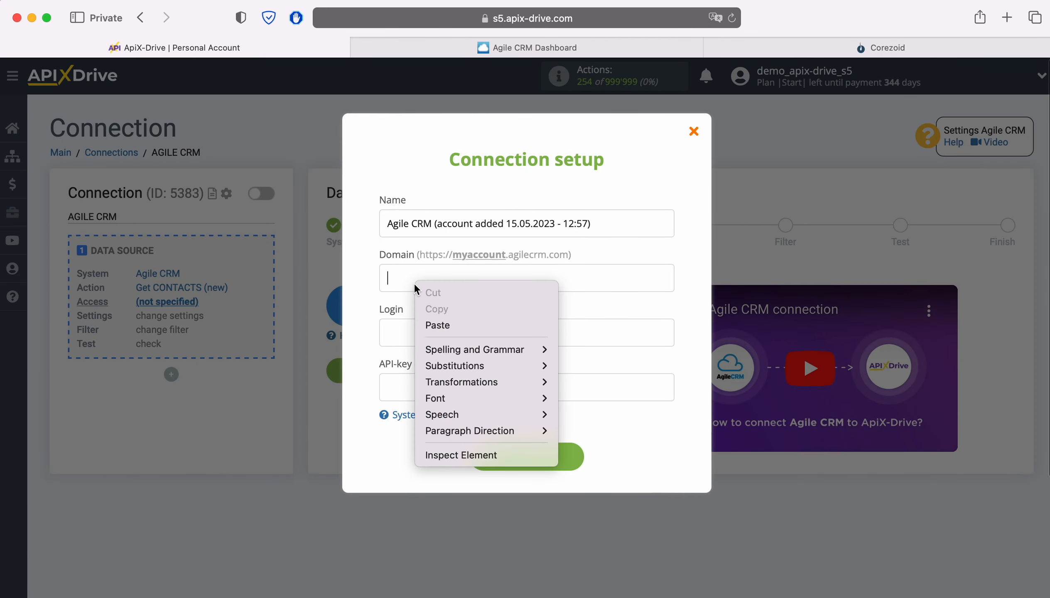
click(437, 325)
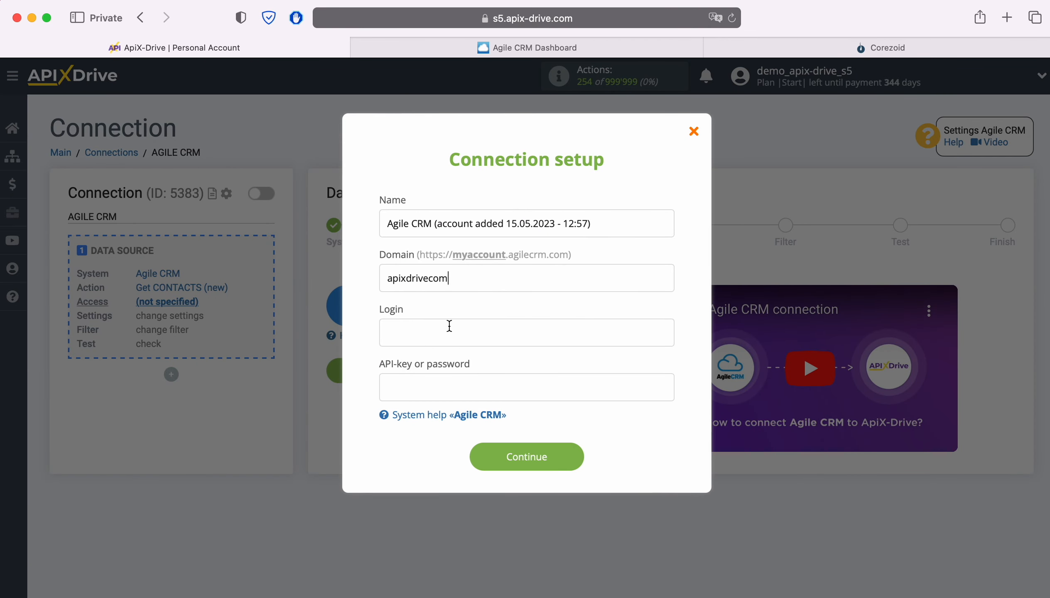
right_click(449, 326)
click(486, 365)
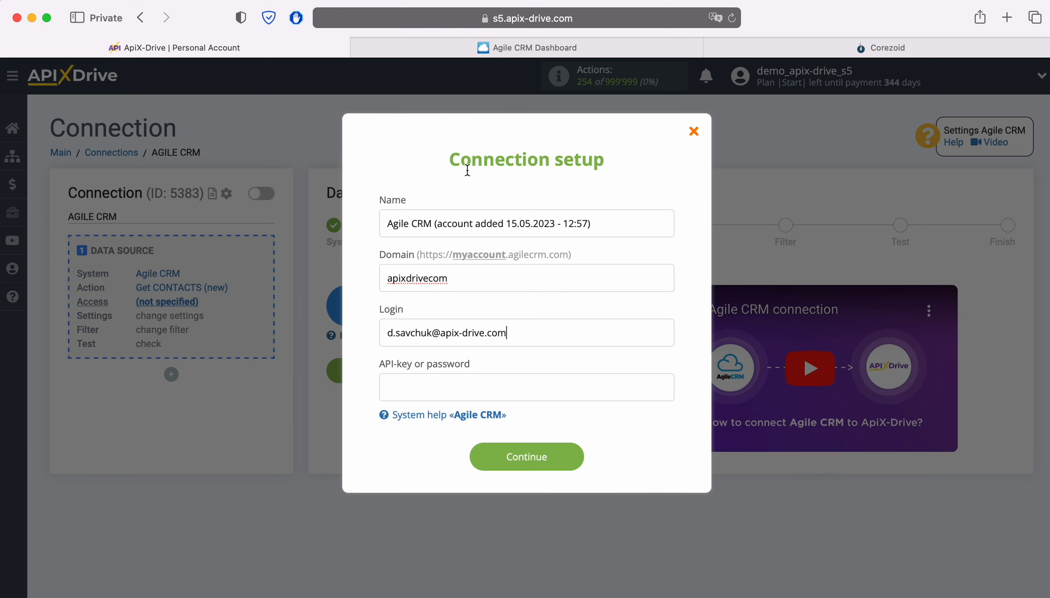
In Agile CRM's admin settings, open Developers & API and copy the REST API key.
click(486, 49)
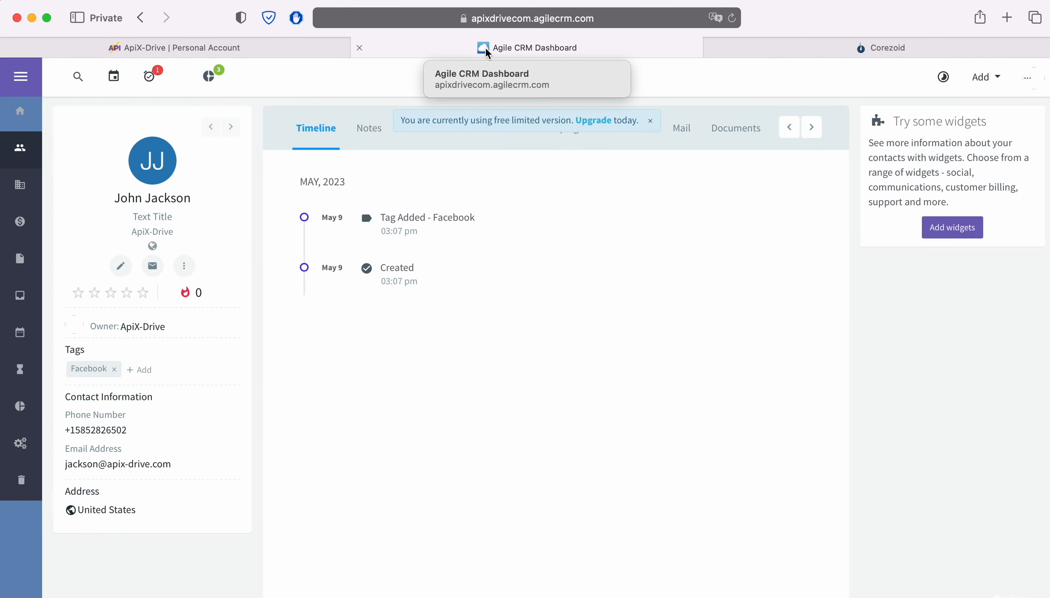
click(1029, 80)
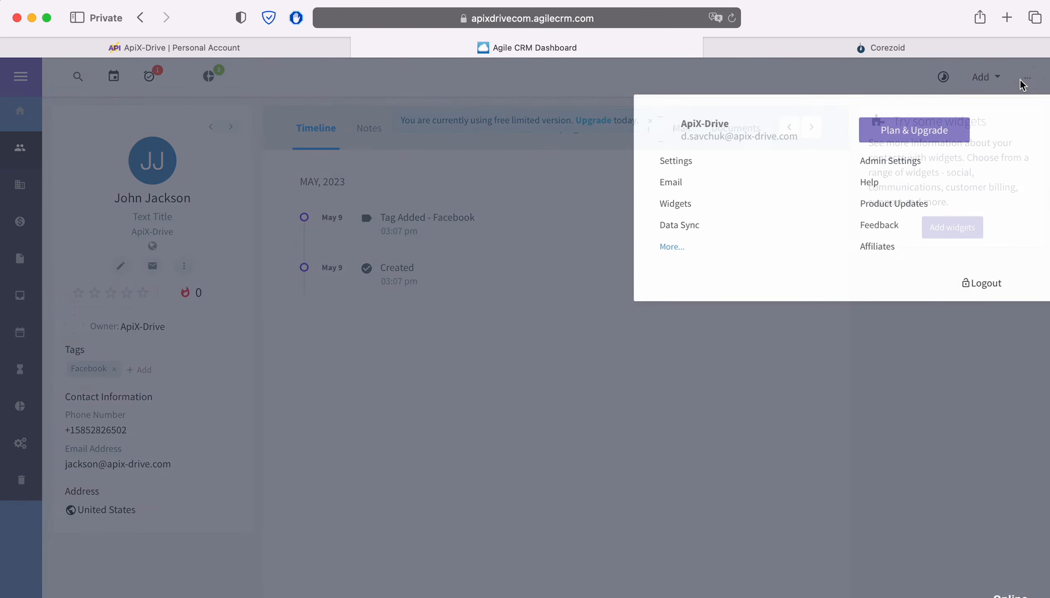
click(906, 161)
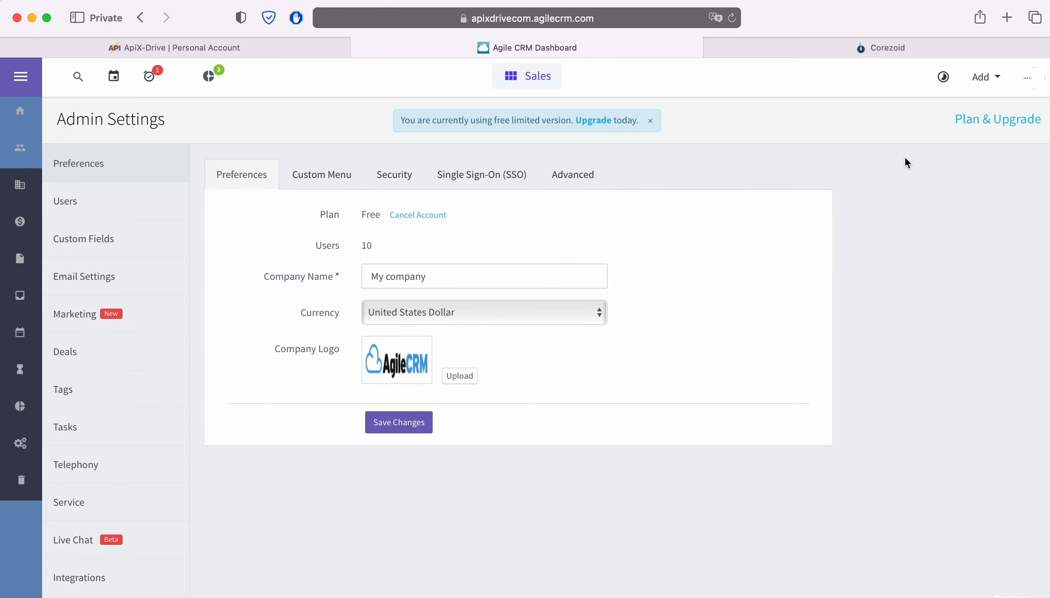
scroll(159, 378, down, 3)
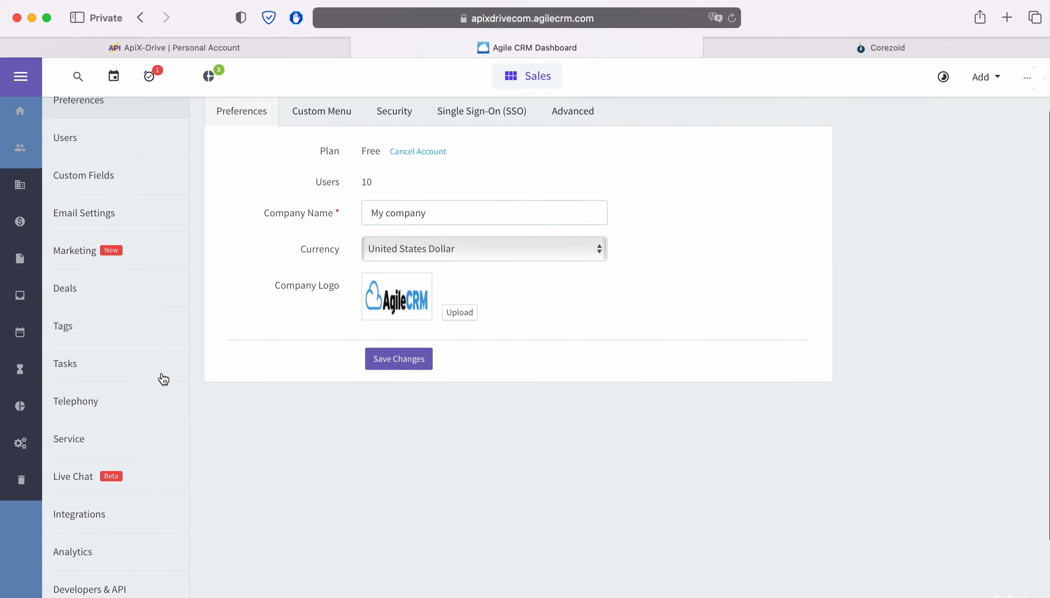
click(92, 579)
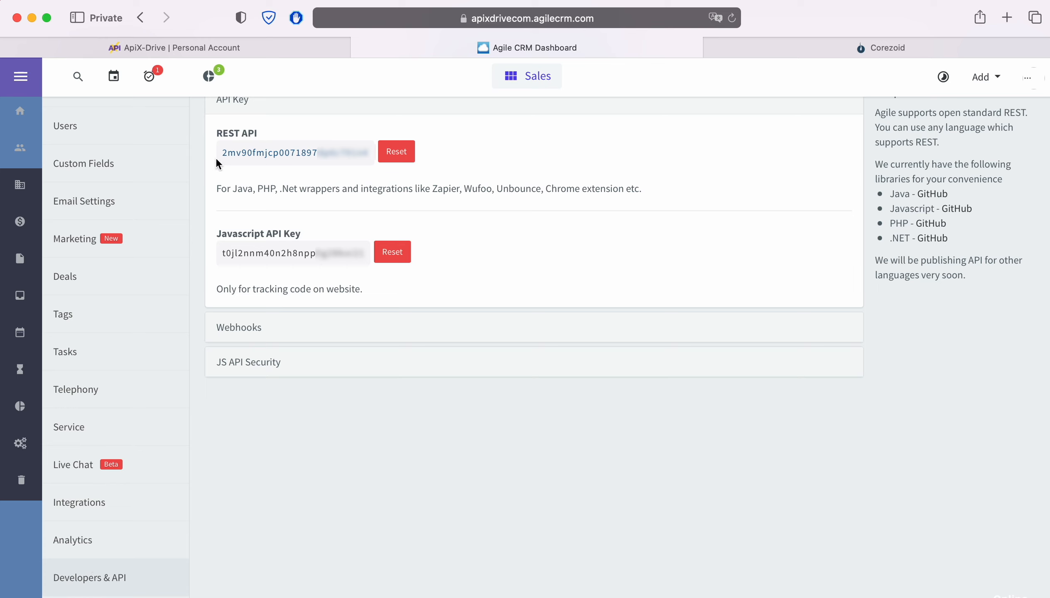
drag(221, 153, 372, 153)
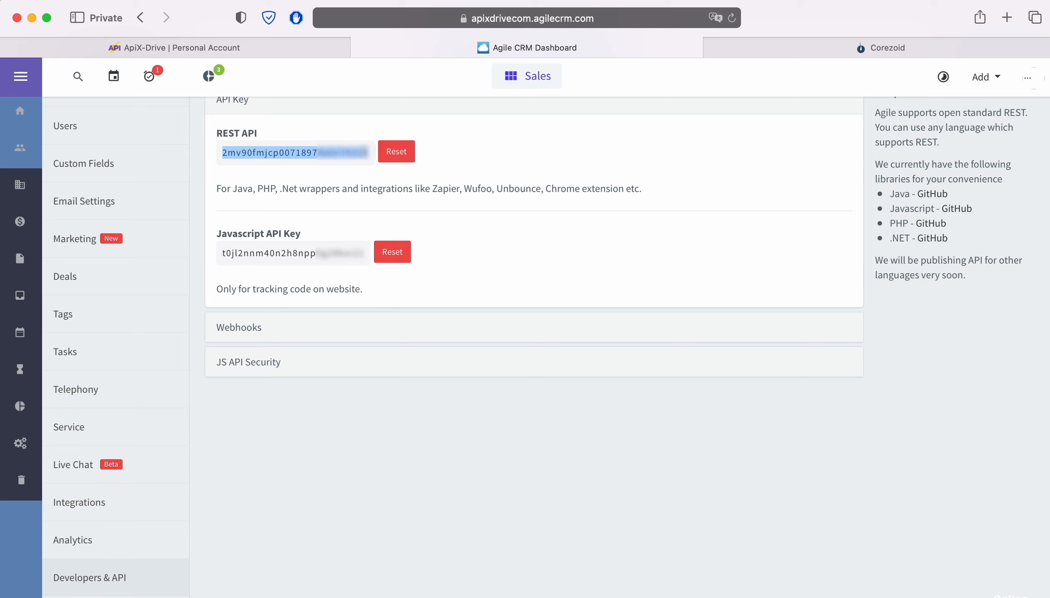
right_click(363, 151)
click(396, 215)
Return to ApiX-Drive, paste the API key into the API-key or password field, and submit the account connection.
click(305, 47)
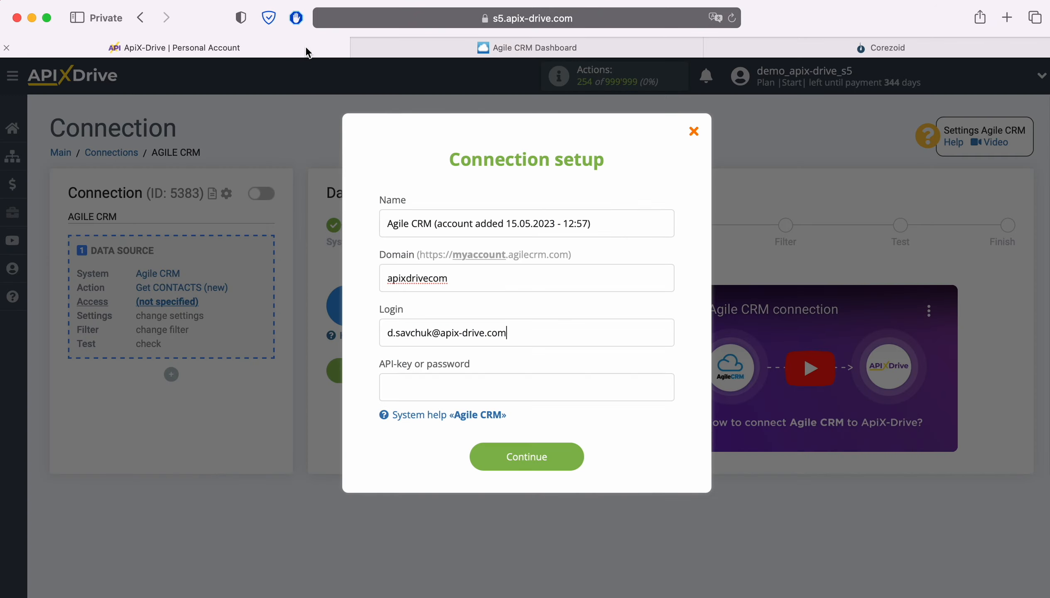
right_click(403, 384)
click(424, 422)
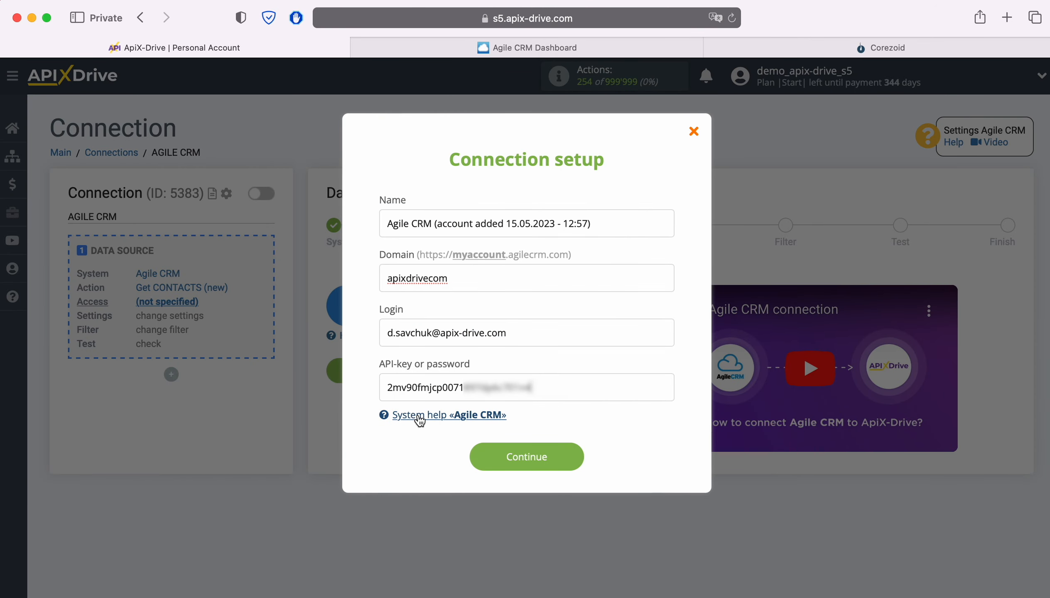
click(560, 456)
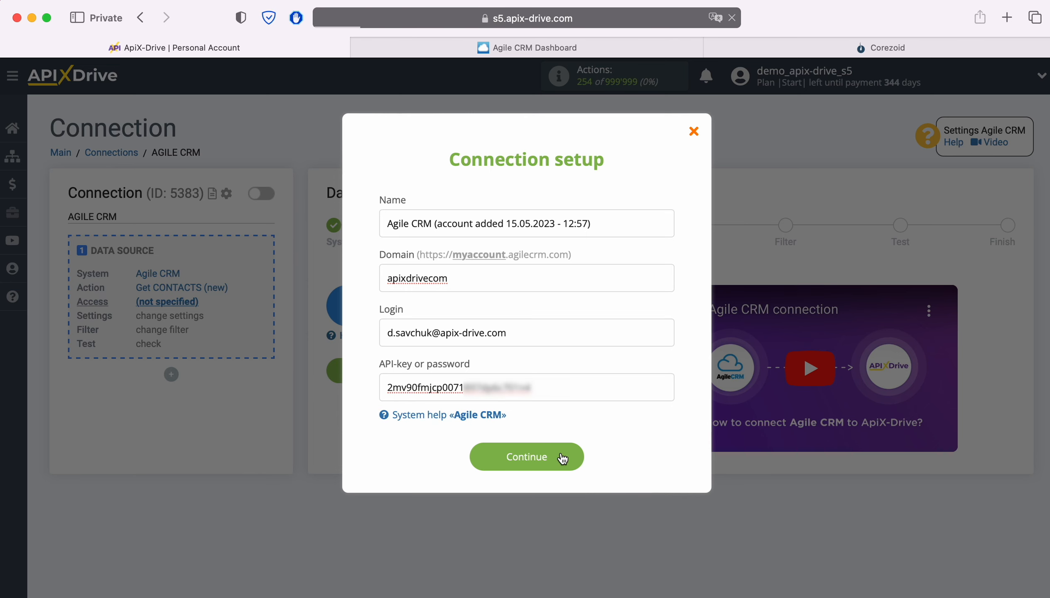
Choose the Agile CRM account added 15.05.2023 - 12:57 as the data source login and proceed.
click(525, 336)
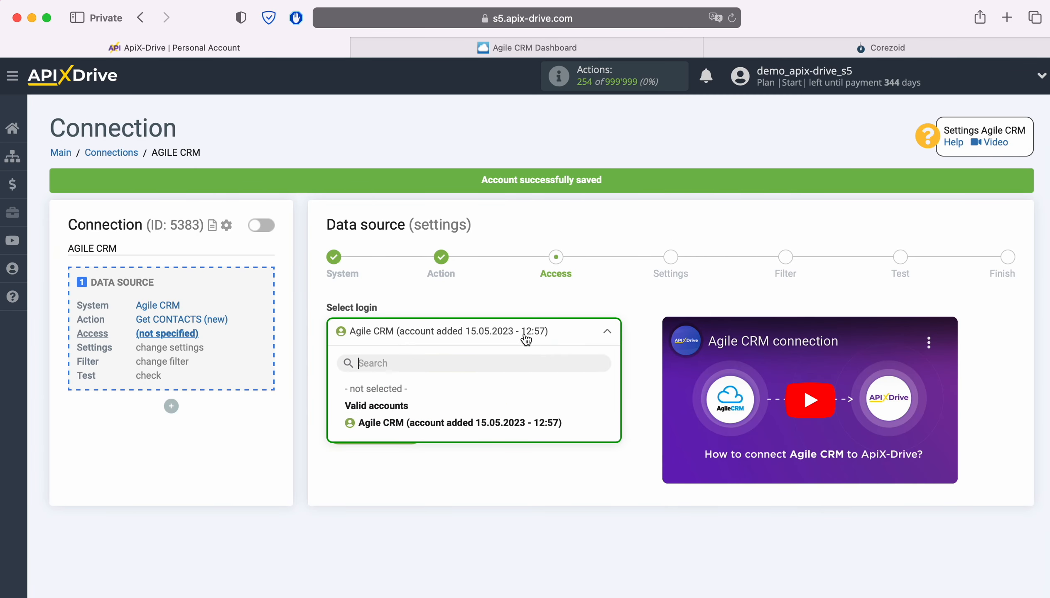
click(508, 422)
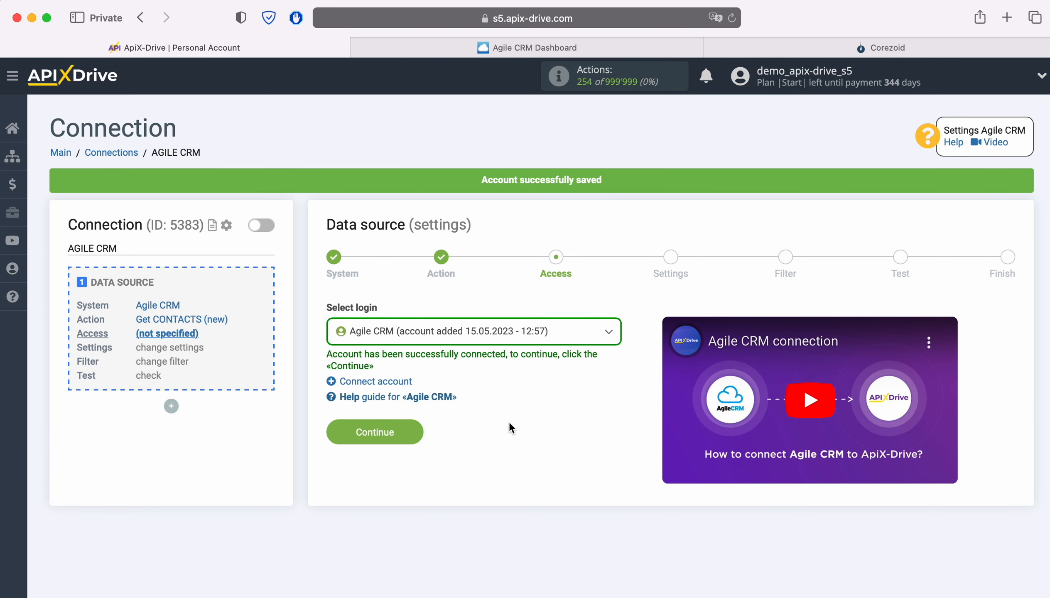
click(418, 433)
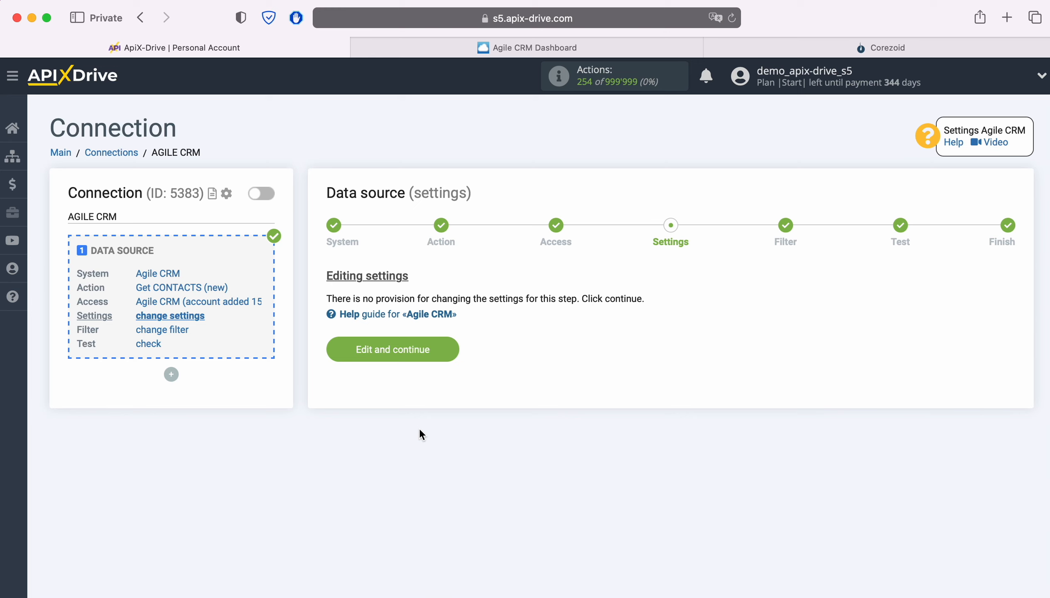
Continue through the data source settings and filter without adding a condition, and accept the contact test data.
click(451, 350)
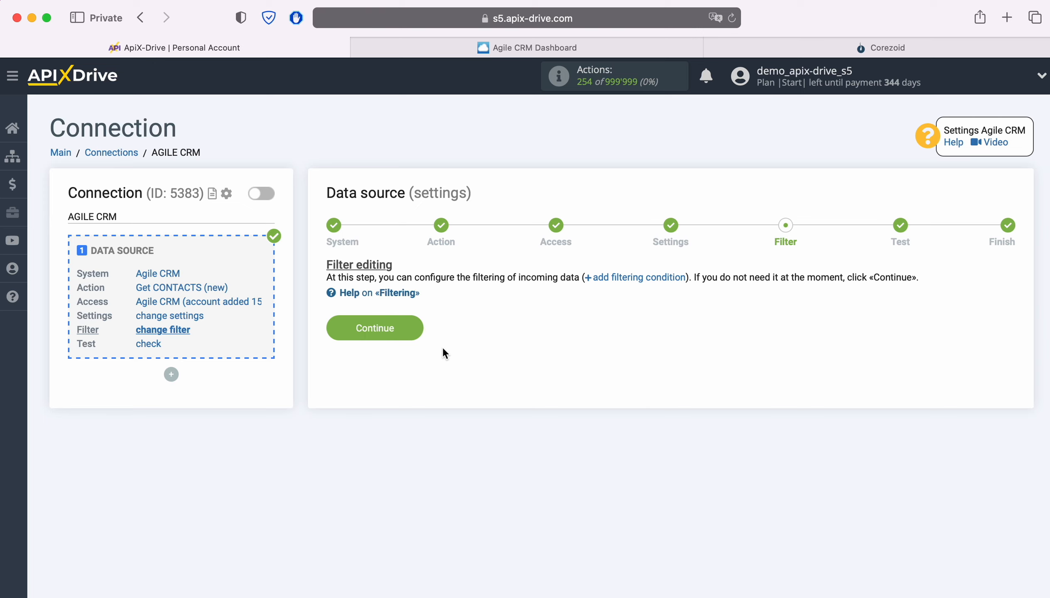
click(415, 328)
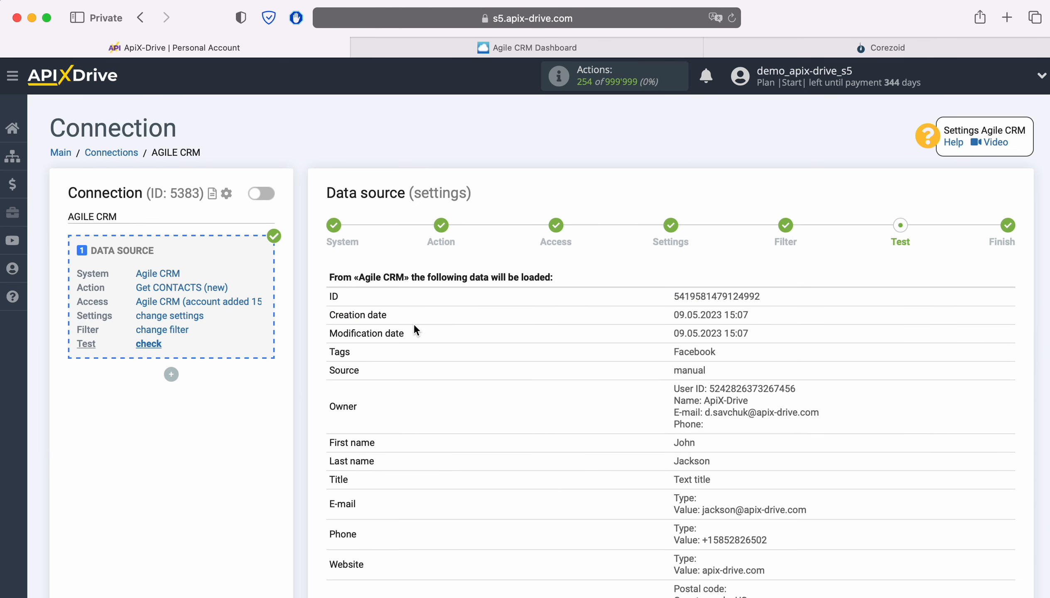
scroll(415, 330, down, 3)
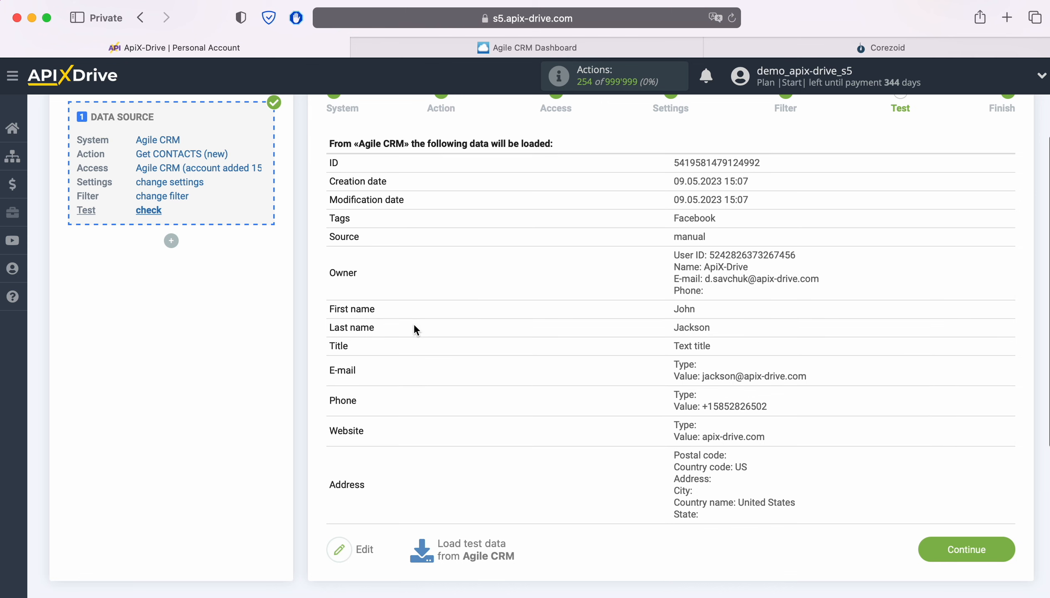
click(1005, 551)
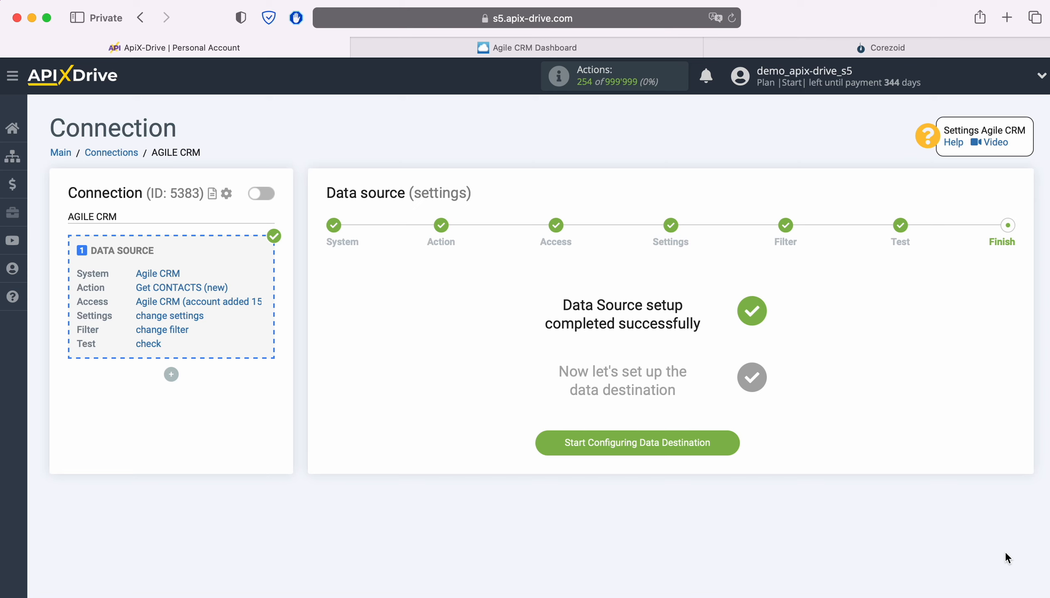
Start configuring the data destination, select Webhooks as its system and proceed.
click(737, 446)
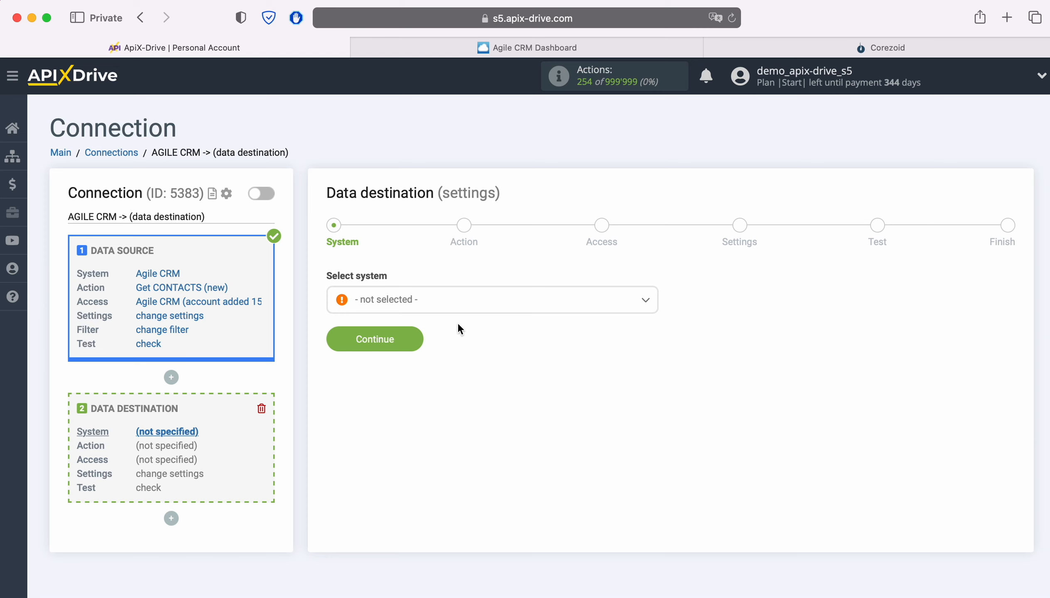
click(445, 309)
scroll(570, 408, down, 5)
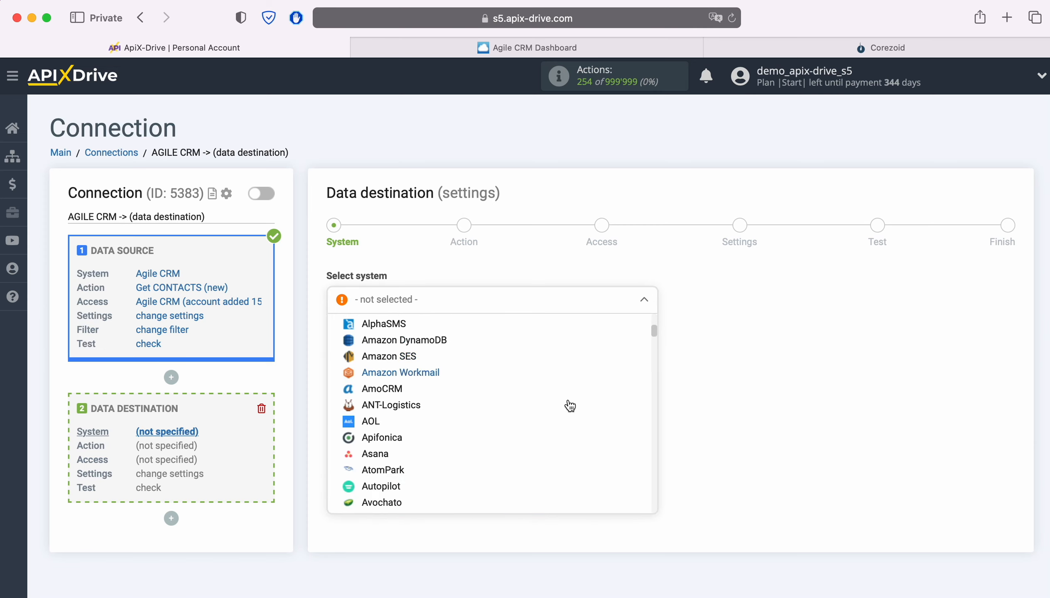
scroll(570, 407, down, 15)
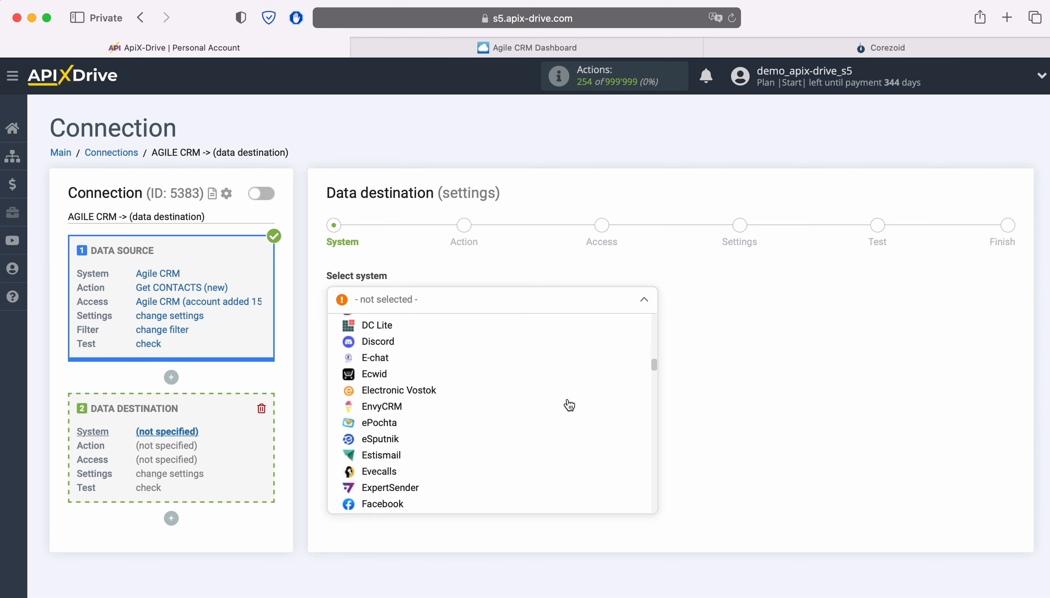
scroll(569, 405, down, 15)
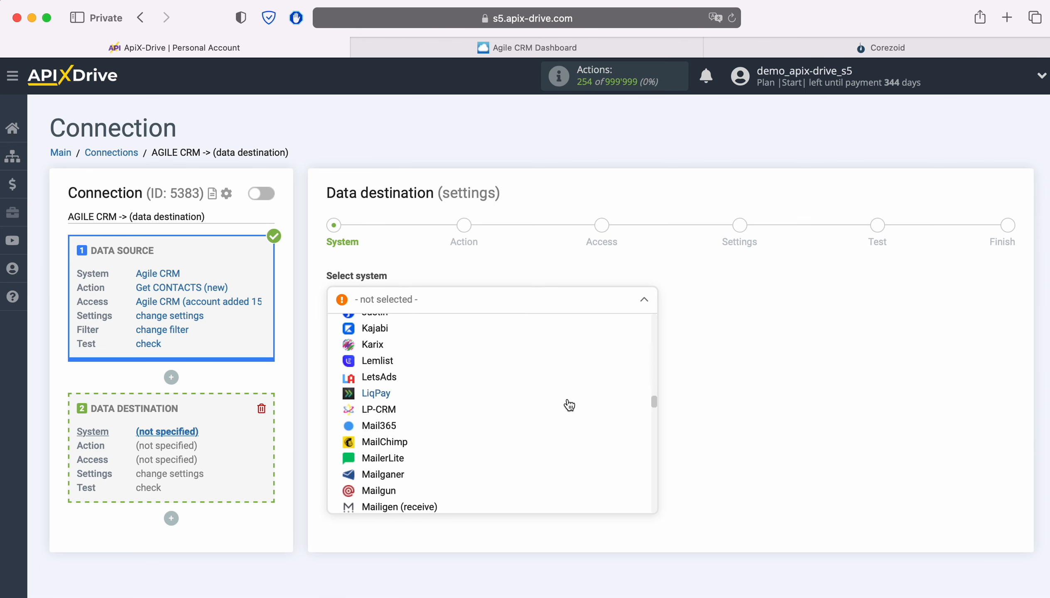
scroll(569, 405, down, 15)
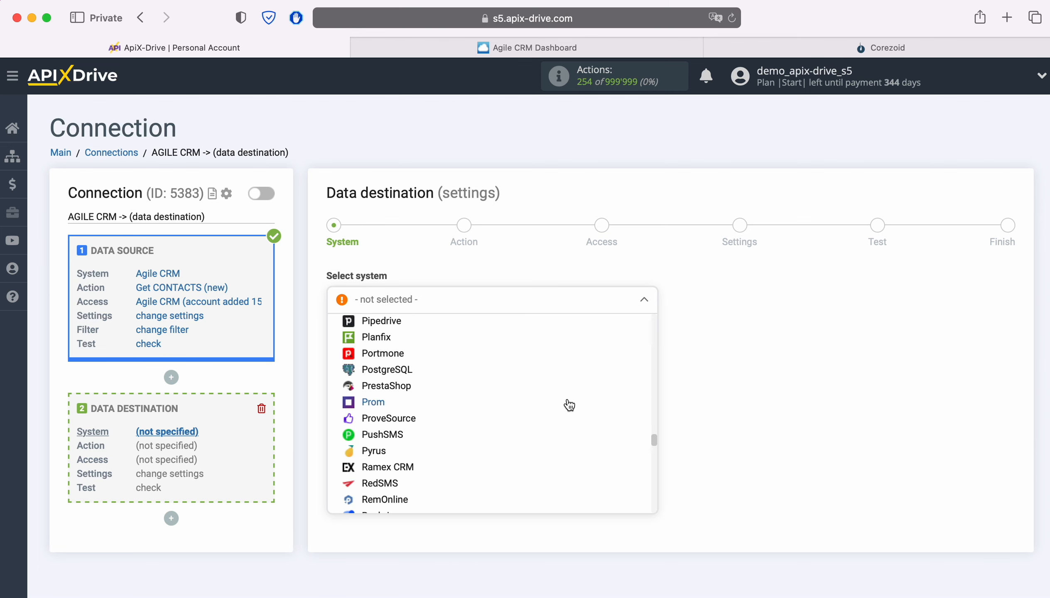
scroll(569, 405, down, 15)
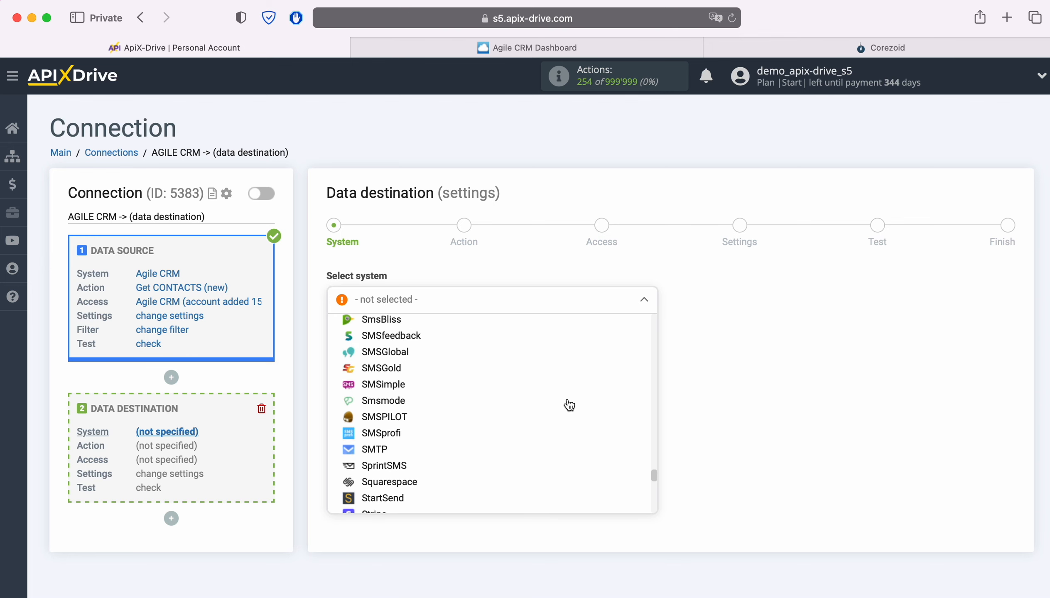
scroll(569, 406, down, 15)
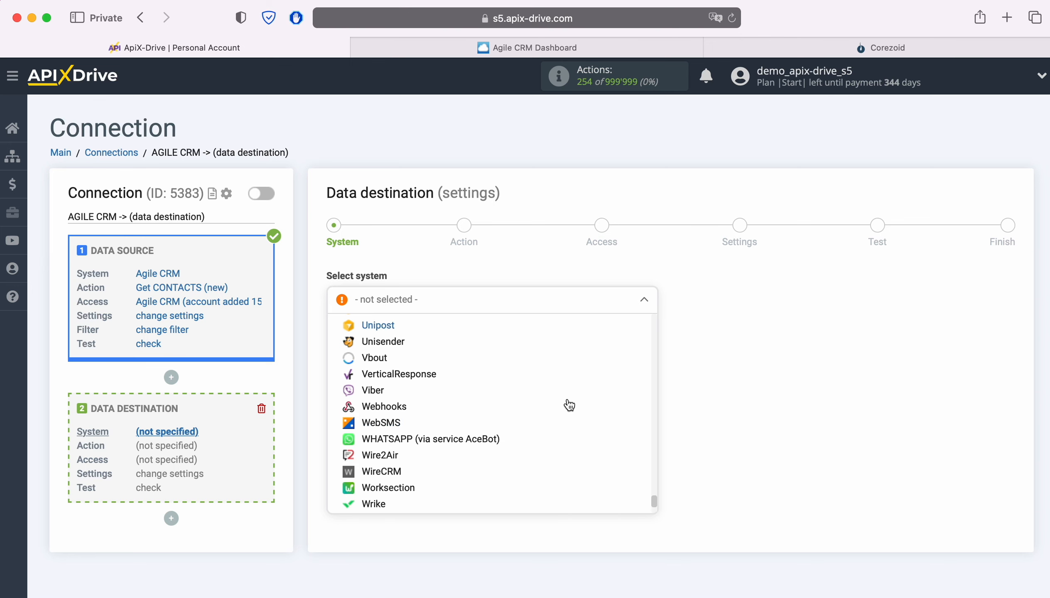
scroll(569, 405, down, 2)
click(395, 386)
click(407, 338)
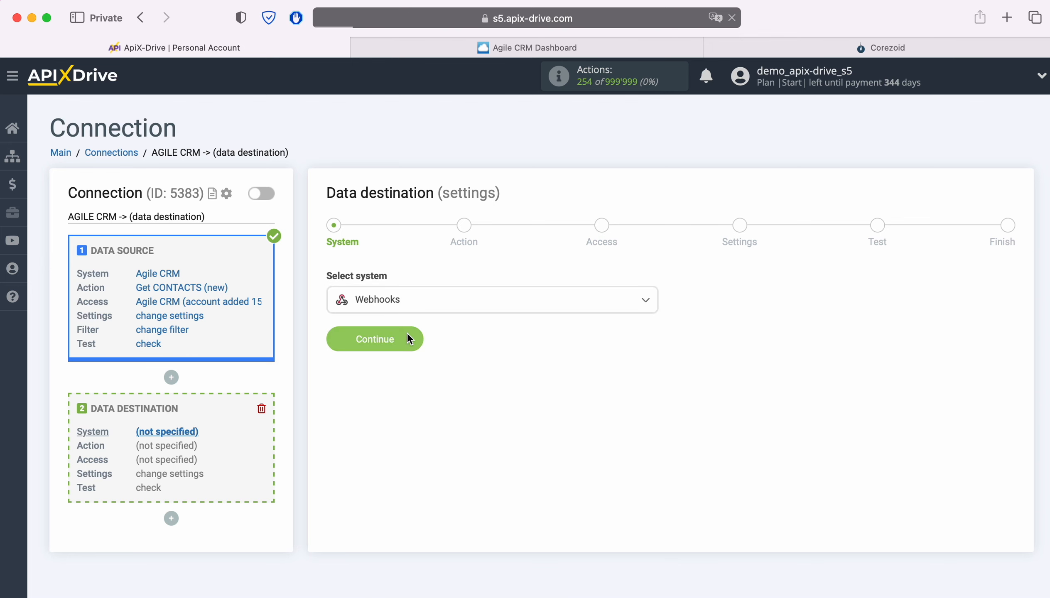
Set the destination action to Send DATA and start connecting a new Webhooks account.
click(425, 301)
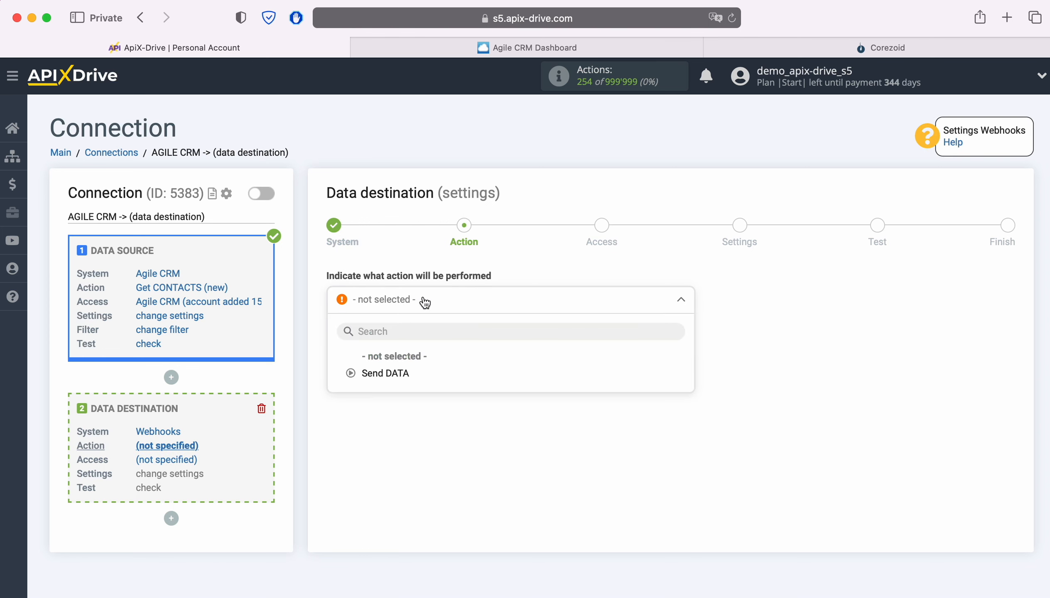
click(403, 371)
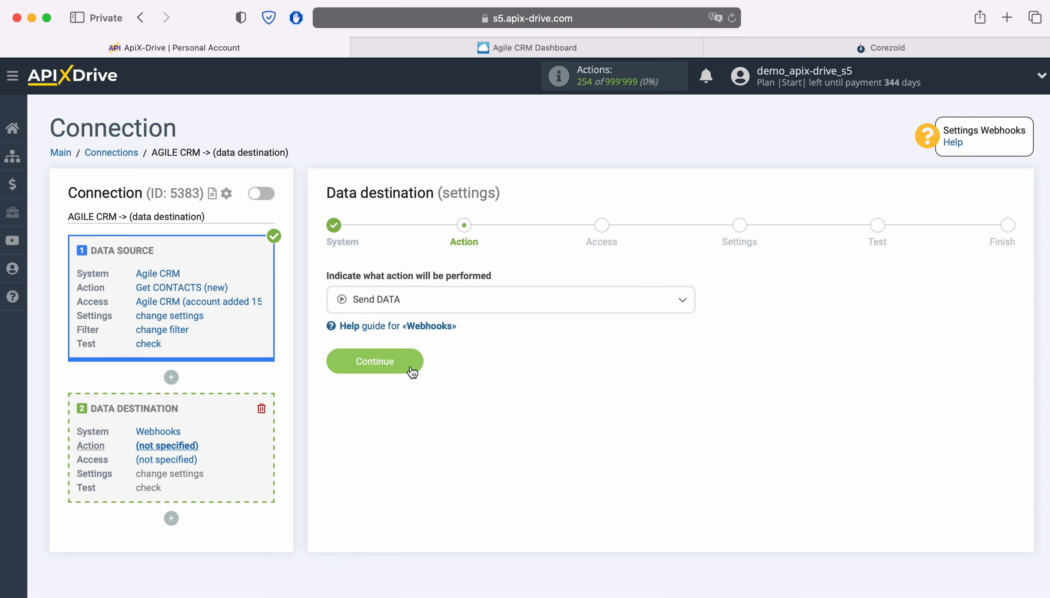
click(414, 361)
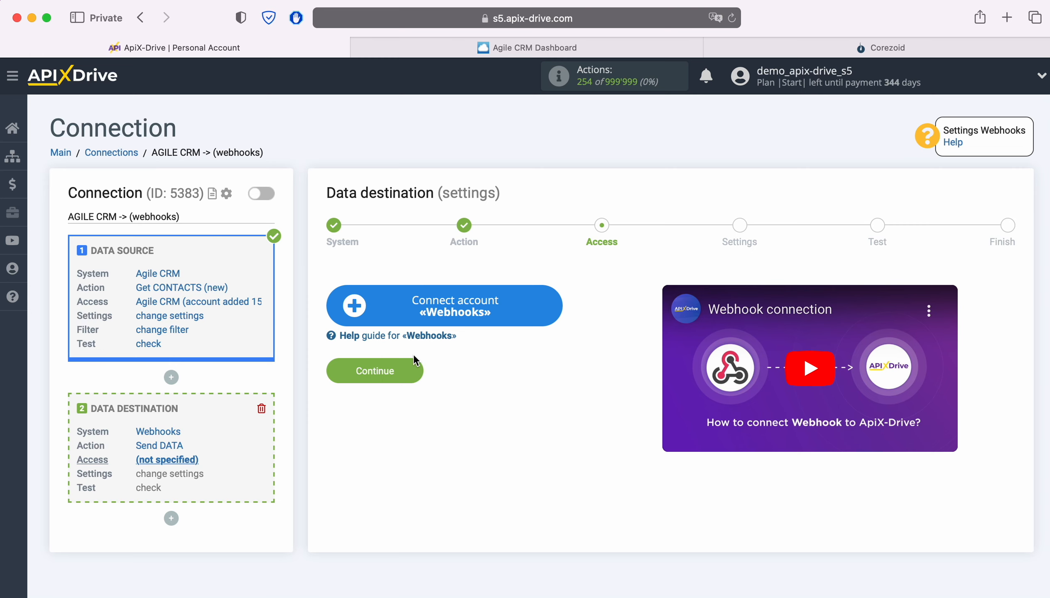
click(537, 311)
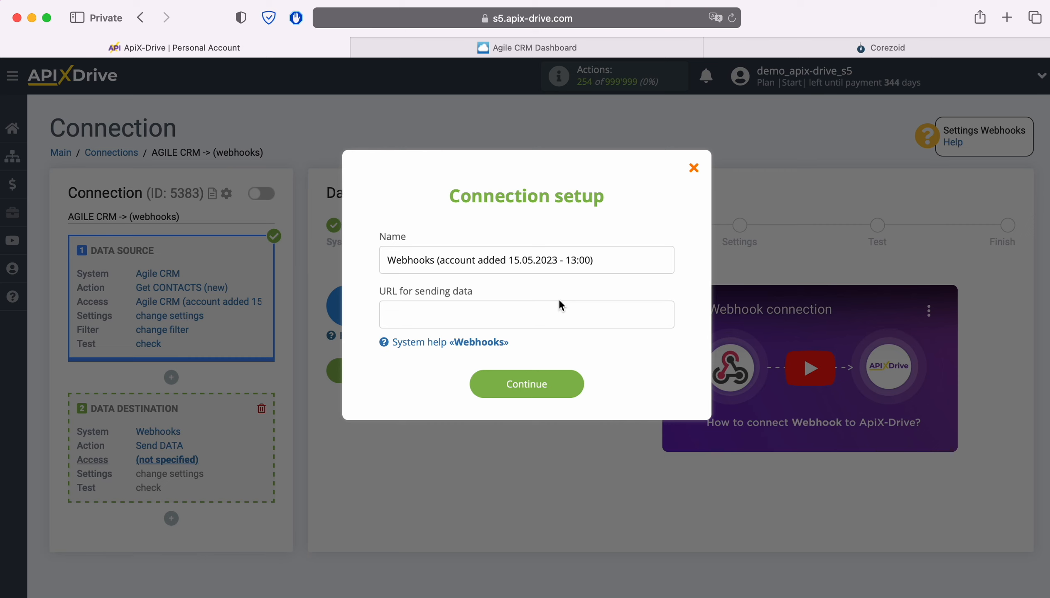
drag(612, 260, 377, 261)
click(367, 277)
Switch to Corezoid and create a new process named ApiX-Drive.
click(741, 48)
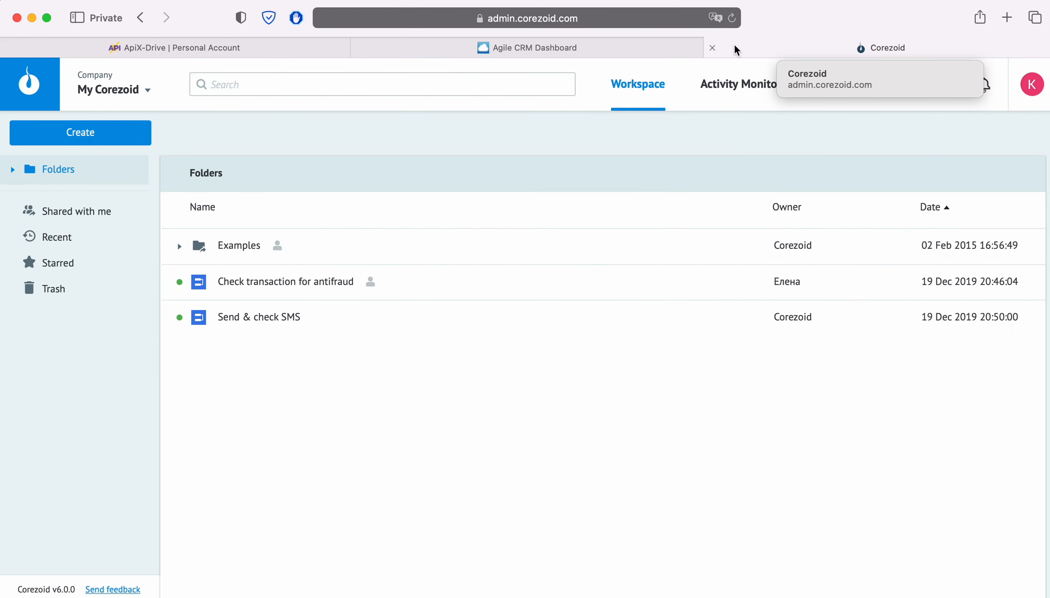
click(73, 134)
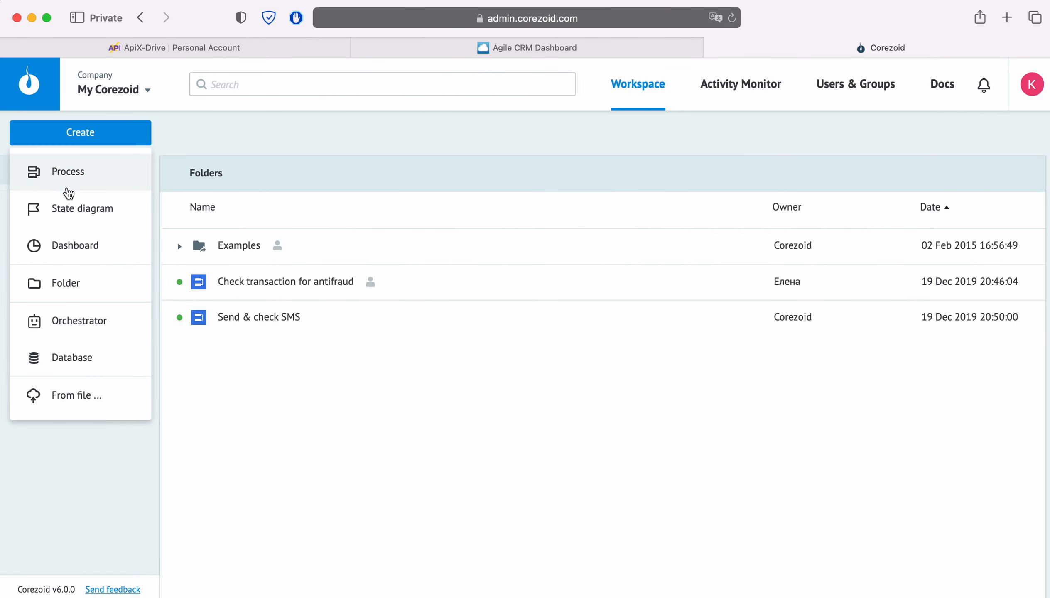
click(63, 172)
text(ApiX-Drive)
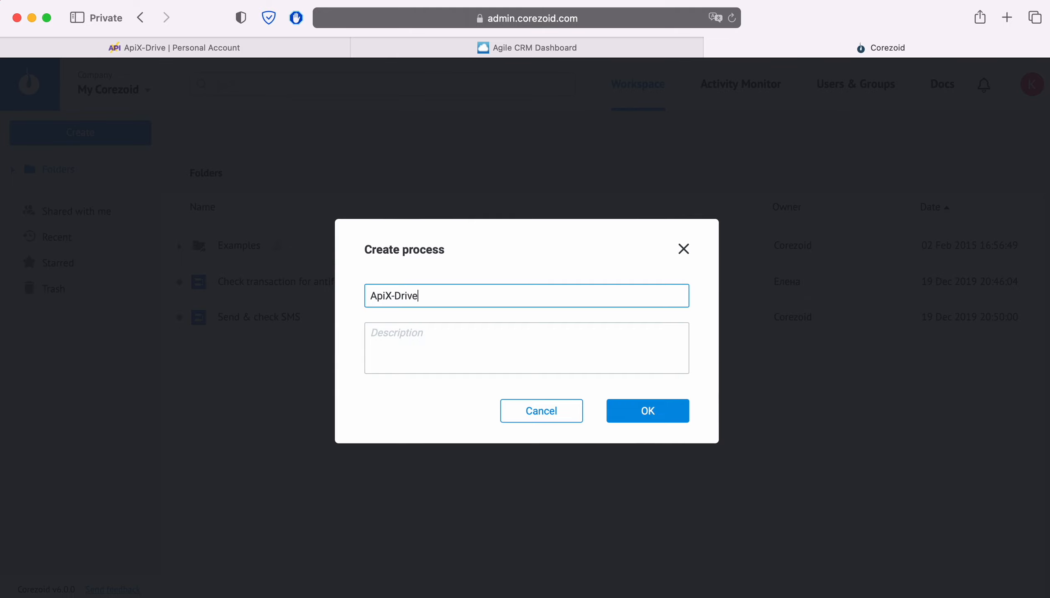
click(651, 412)
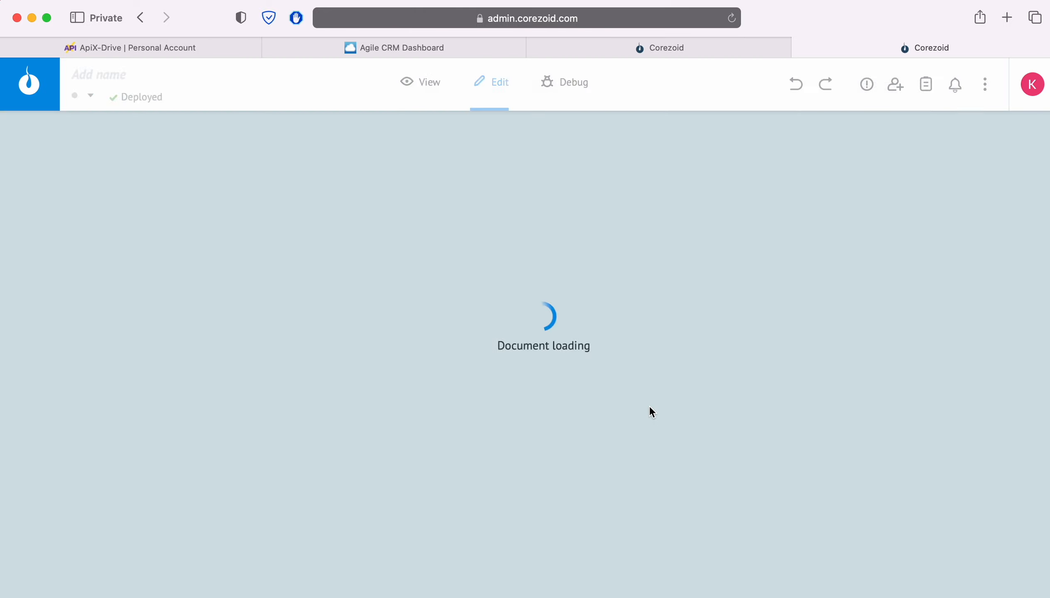
Copy the Start node's JSON webhook and save it in ApiX-Drive as the Webhooks account's URL for sending data.
click(615, 192)
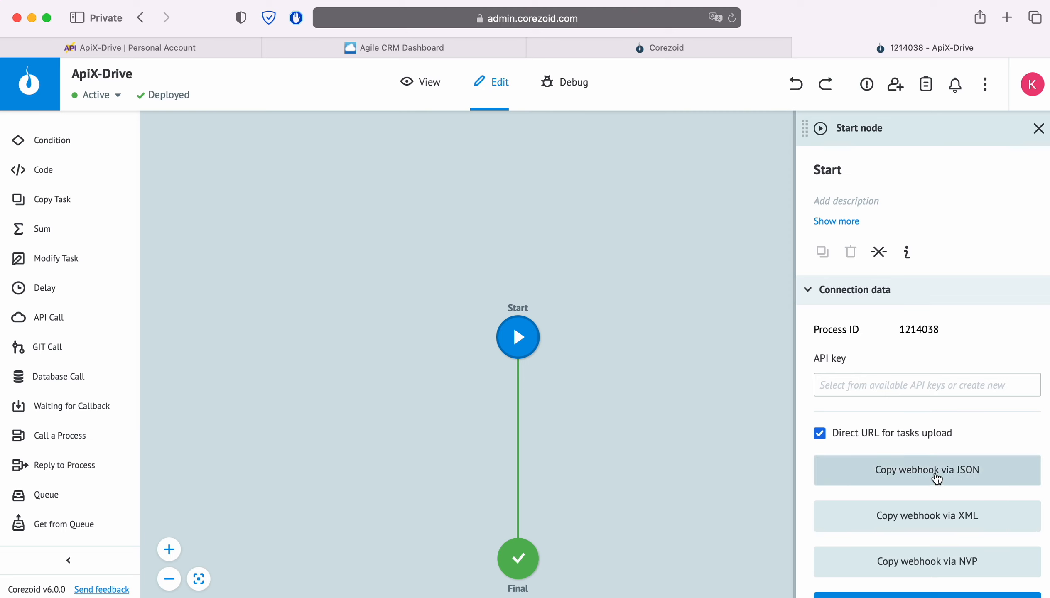
click(937, 480)
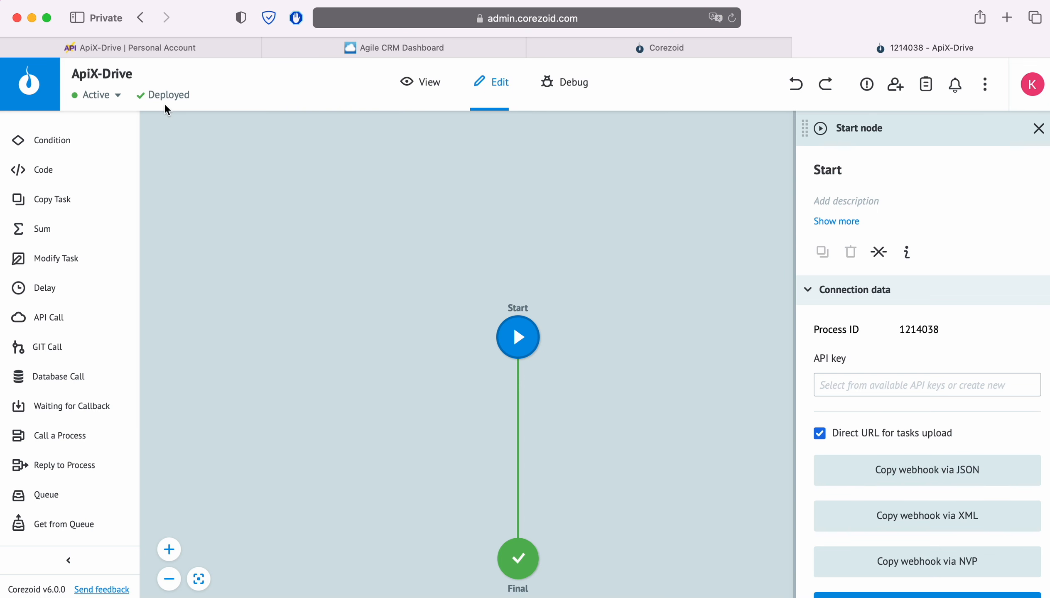
click(105, 47)
right_click(406, 311)
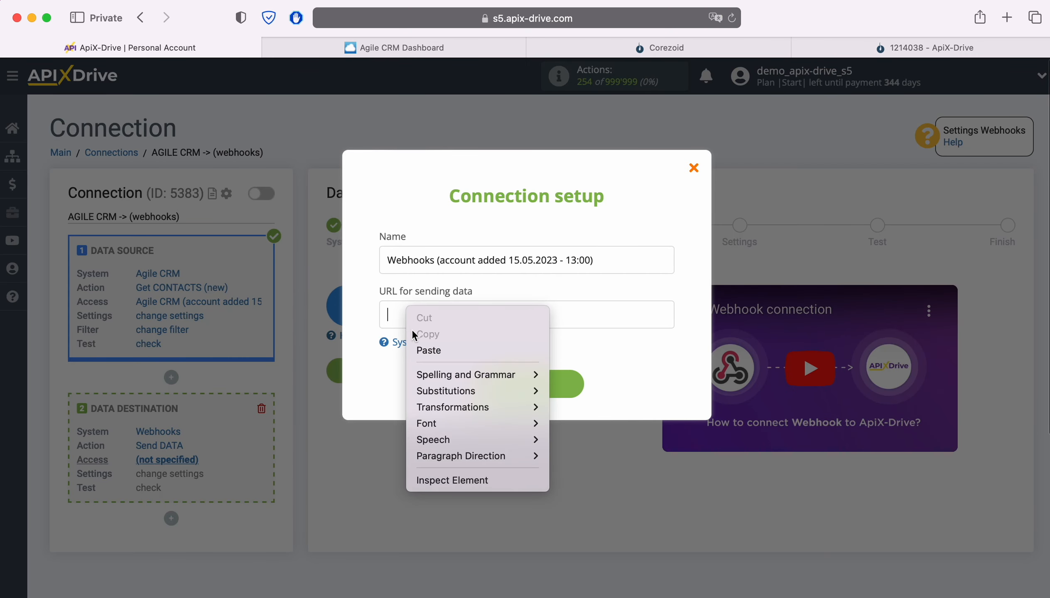
click(426, 350)
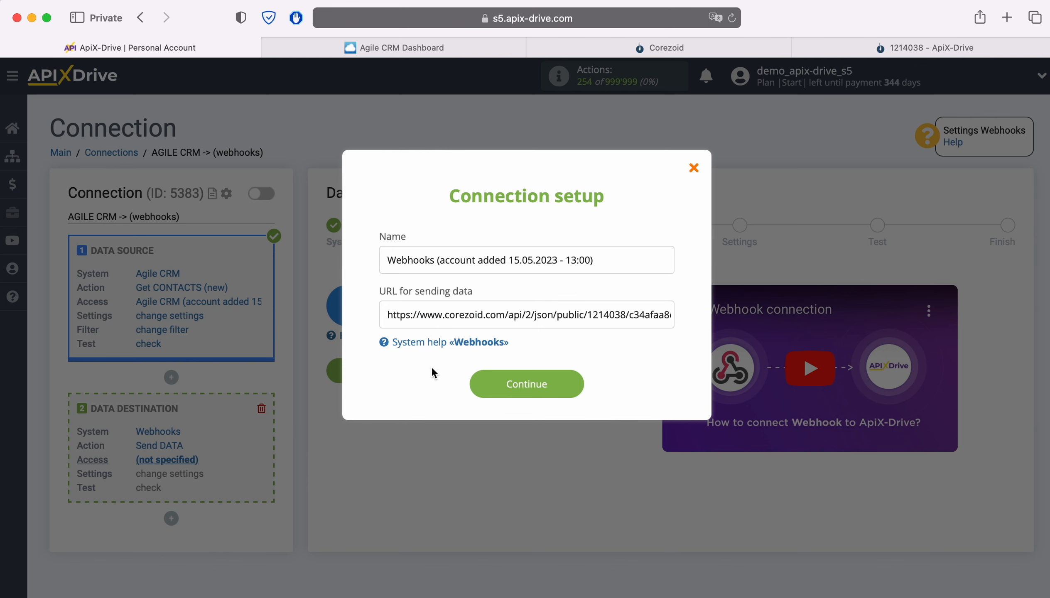
click(573, 384)
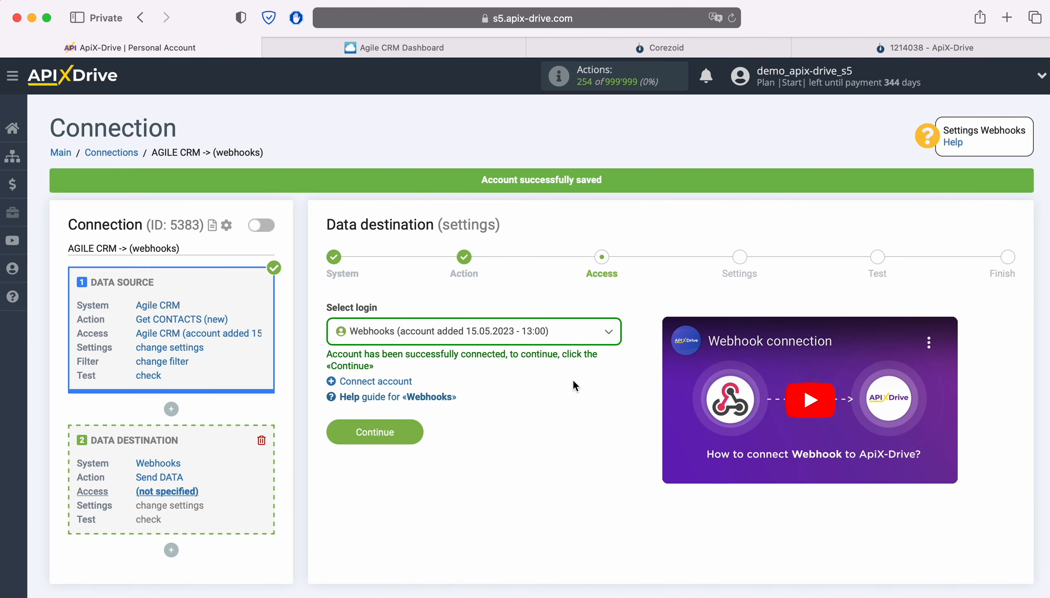
Proceed with the Webhooks account added 15.05.2023 - 13:00 as the destination login, and set the send type to POST json.
click(538, 338)
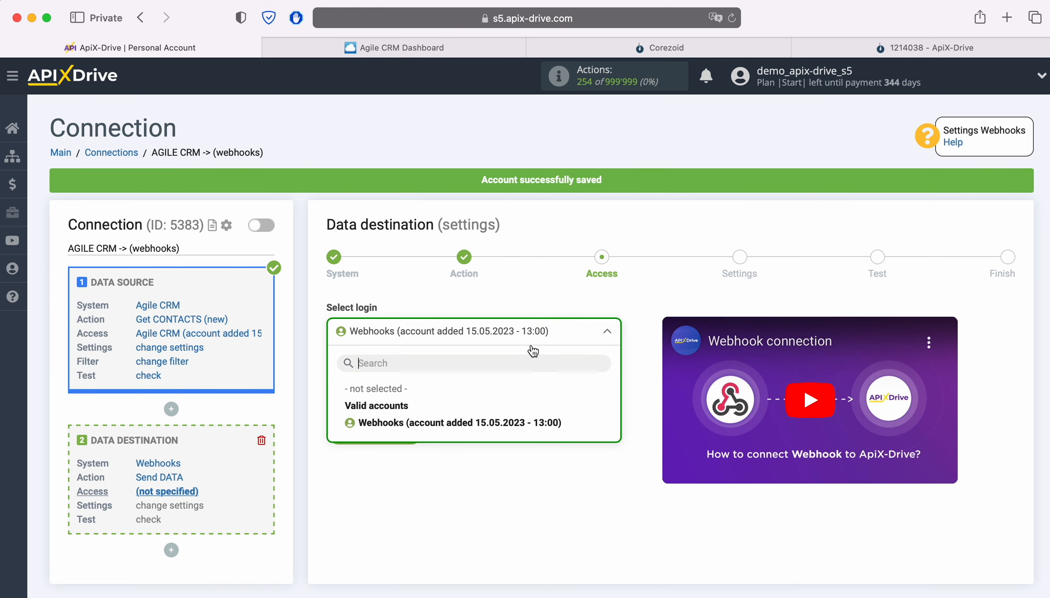
click(498, 422)
click(418, 434)
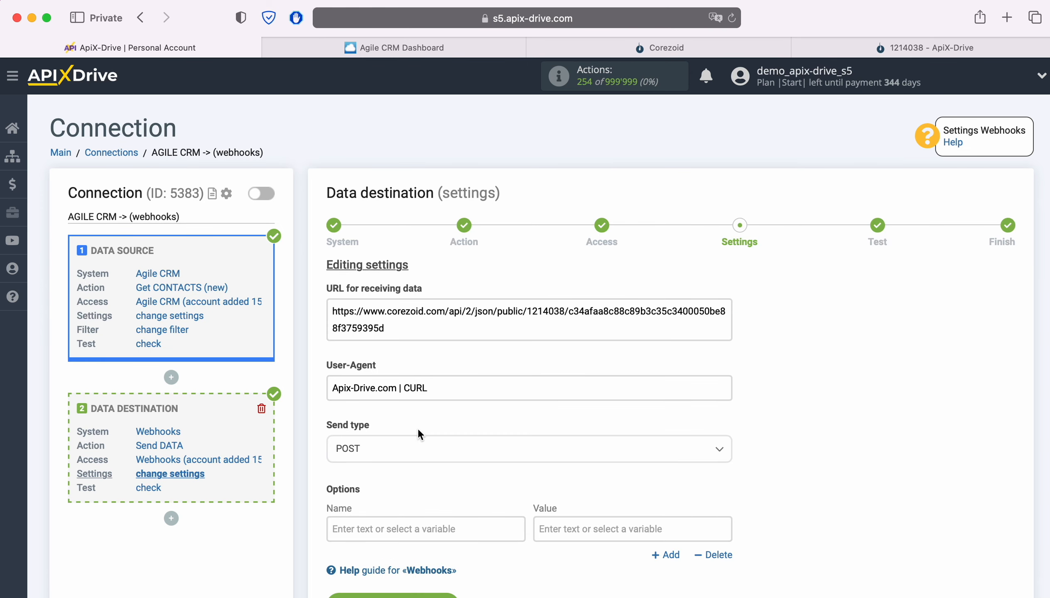
click(420, 446)
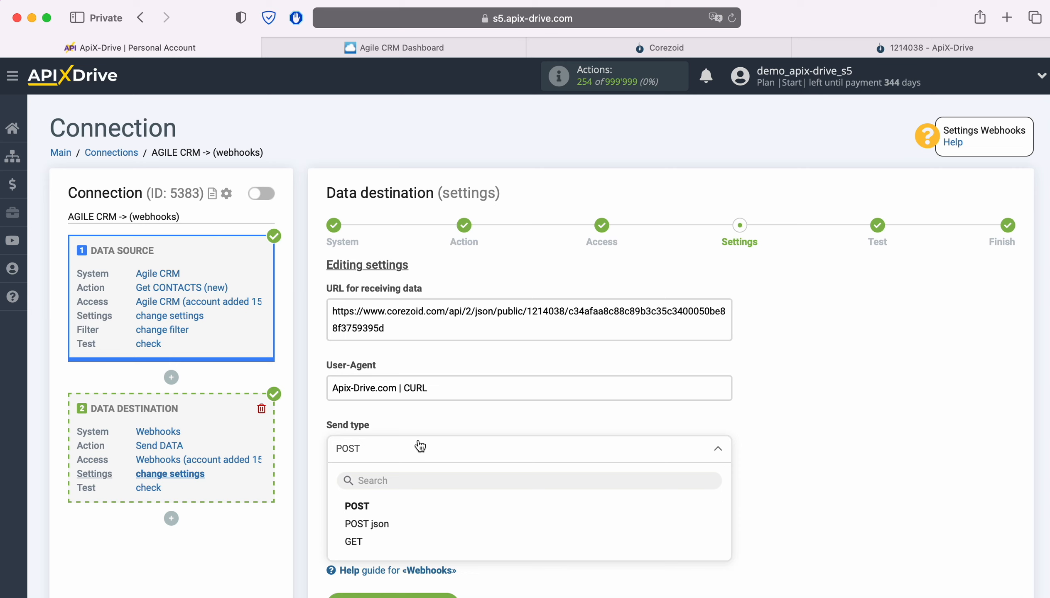
click(366, 524)
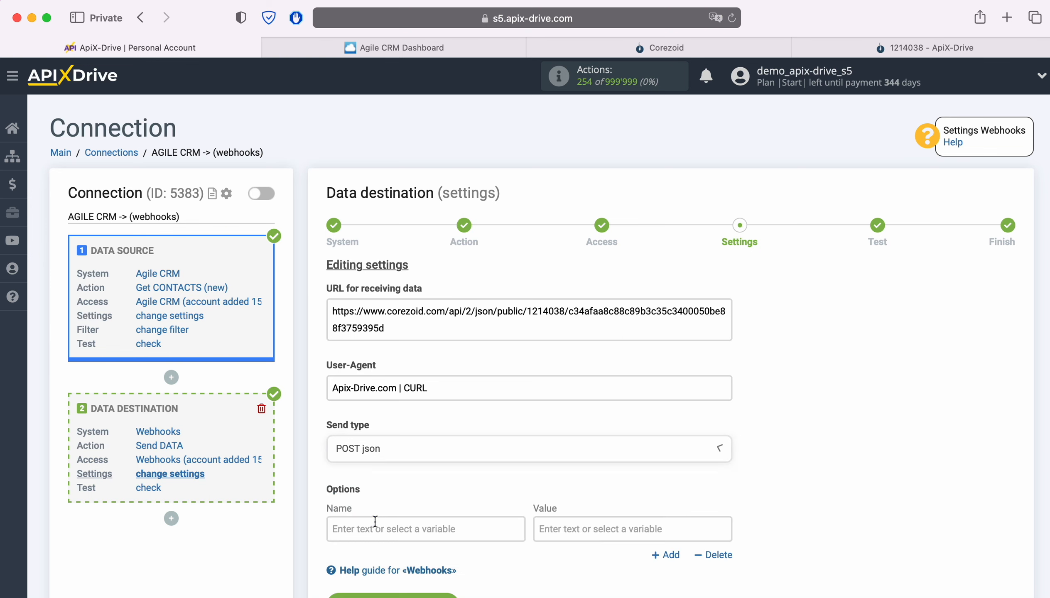
Define the first option as name and map its value to Agile CRM's First name and Last name variables.
scroll(856, 373, down, 5)
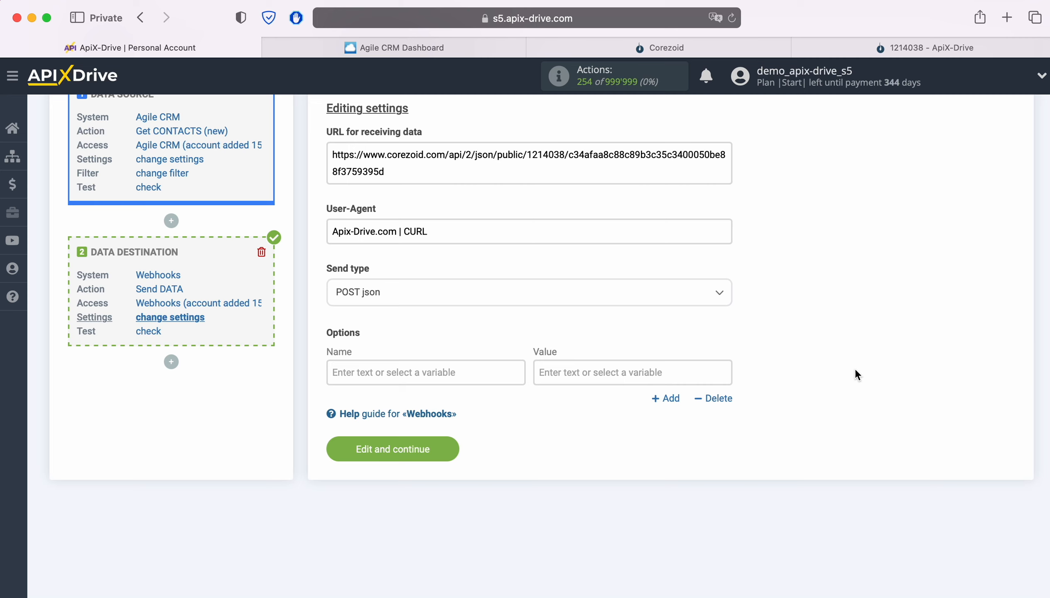
click(446, 365)
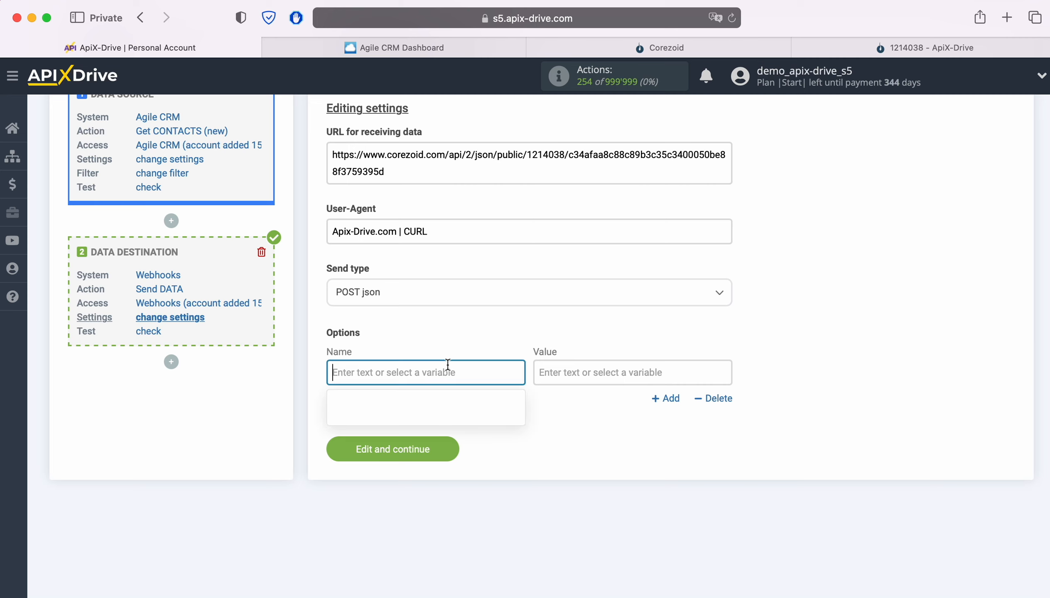
scroll(446, 367, down, 4)
text(name)
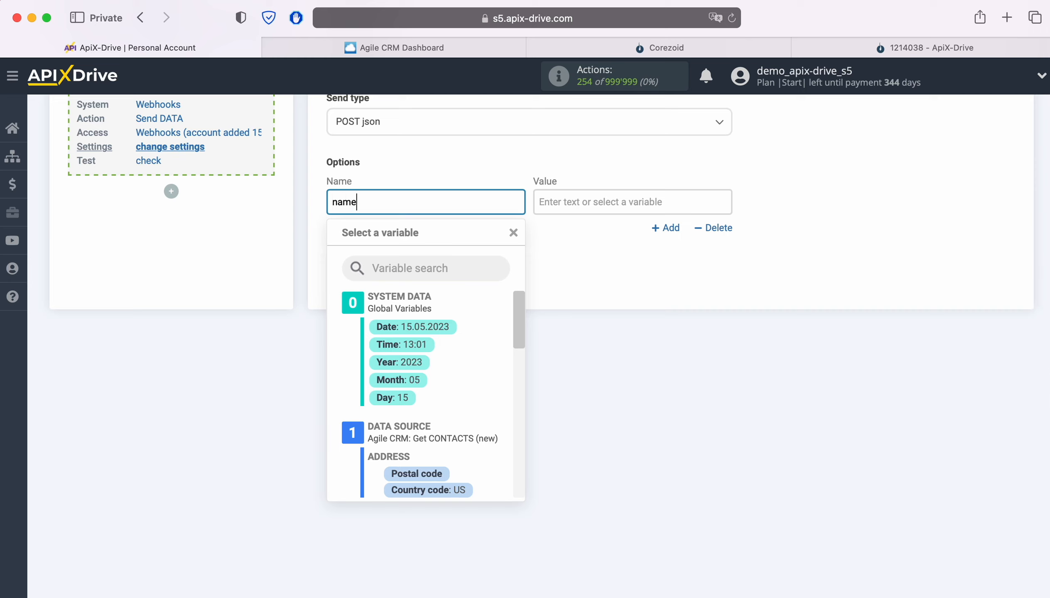
click(565, 204)
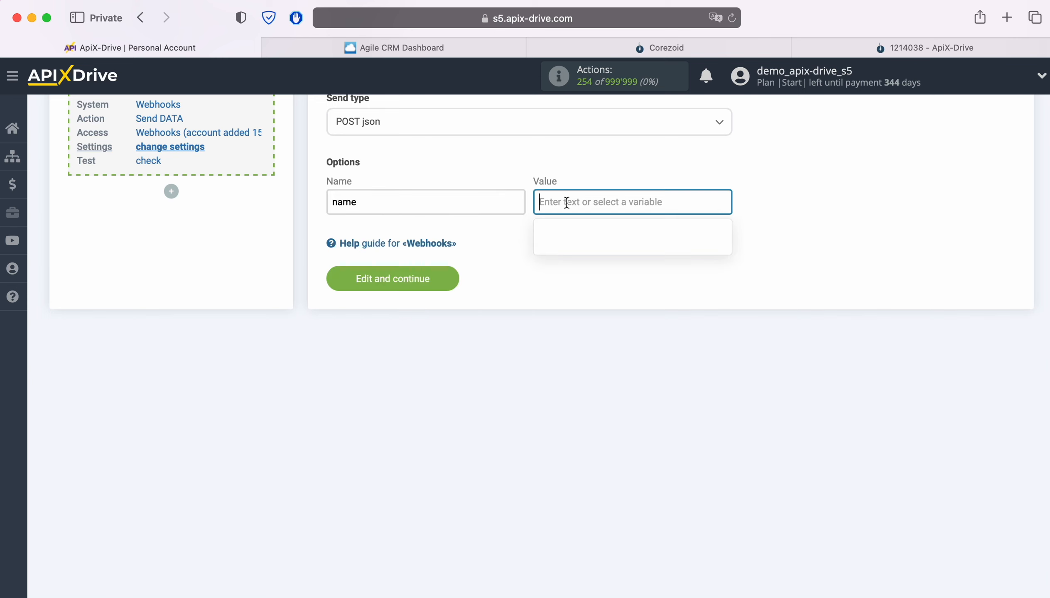
scroll(702, 387, down, 1)
scroll(699, 380, down, 5)
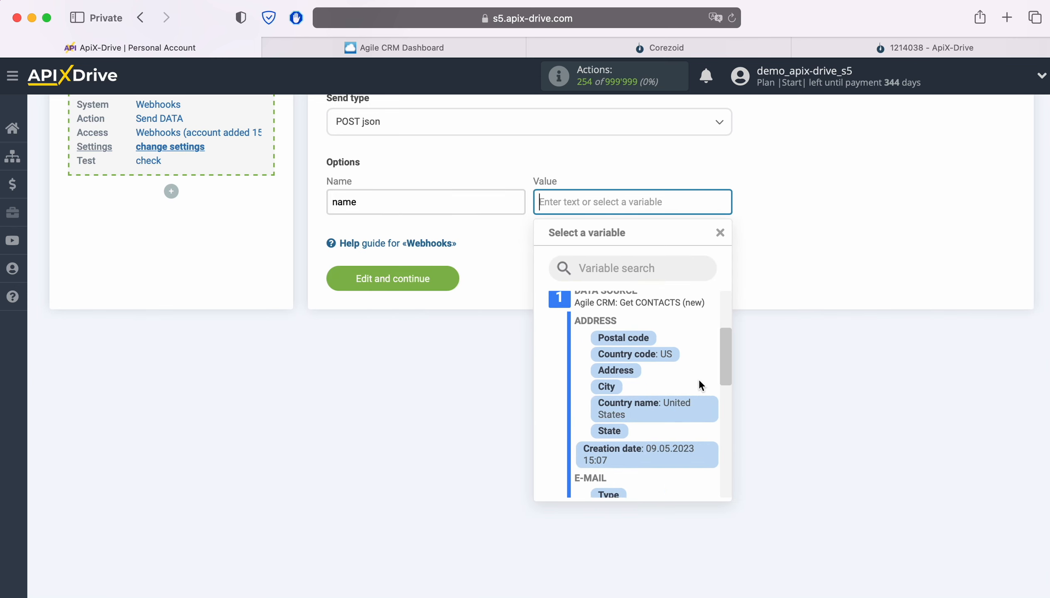
click(627, 385)
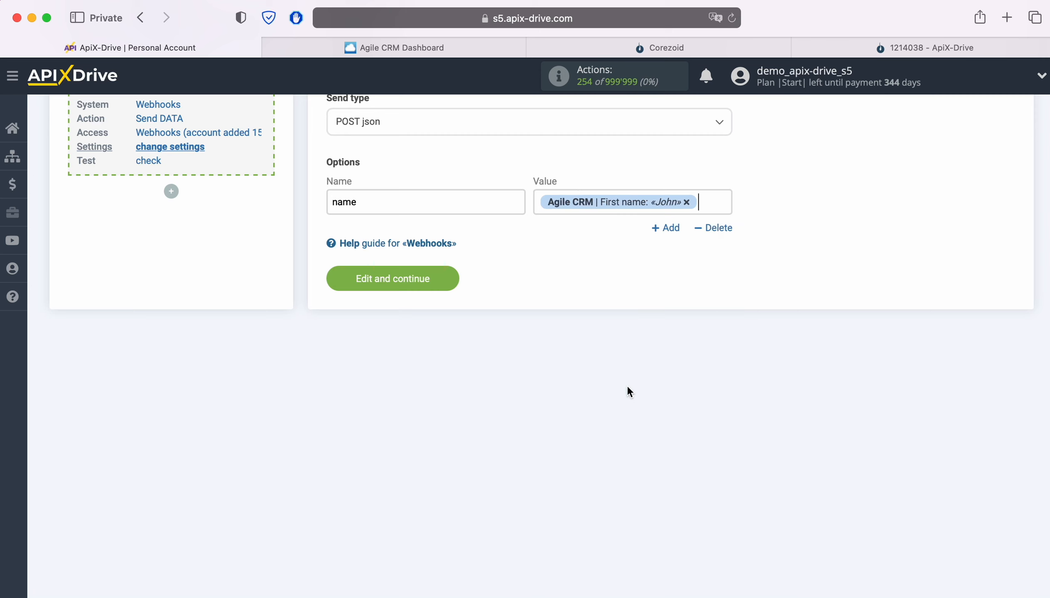
click(720, 198)
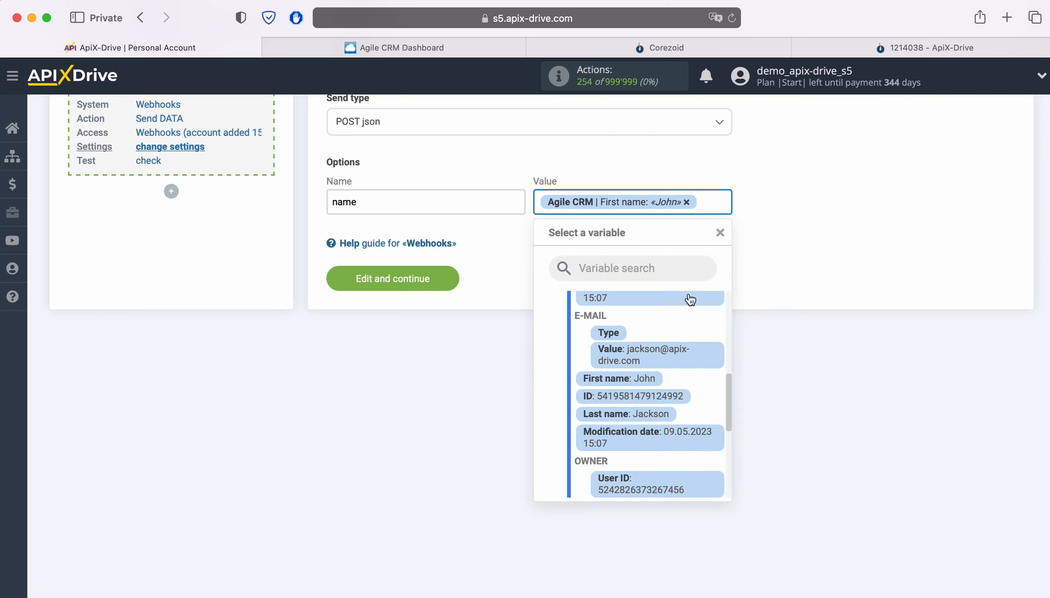
click(650, 412)
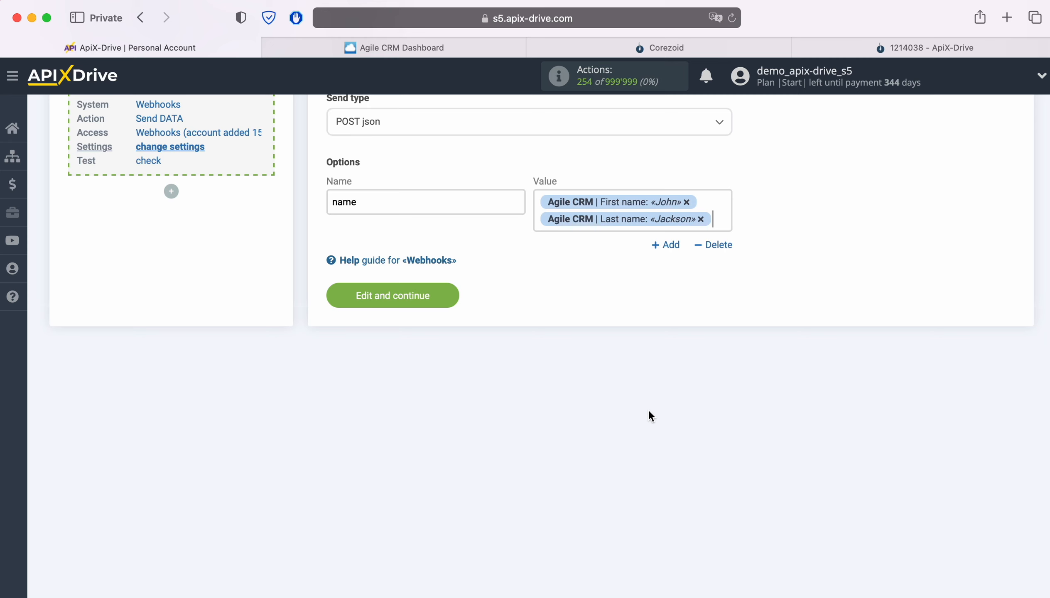
Add a second option named email and map its value to Agile CRM's E-MAIL Value variable.
click(665, 245)
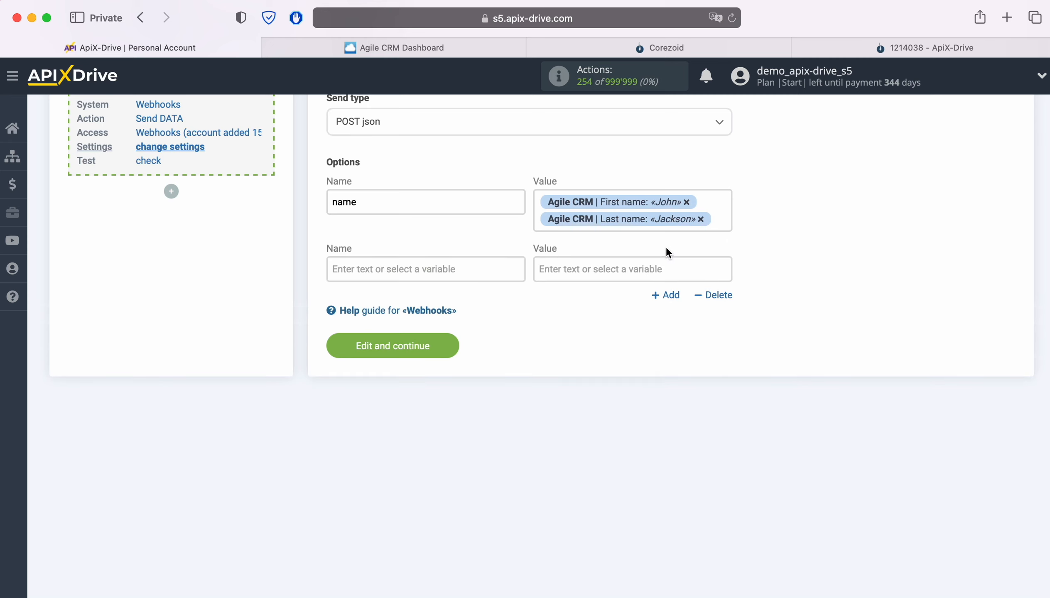
click(474, 267)
text(email)
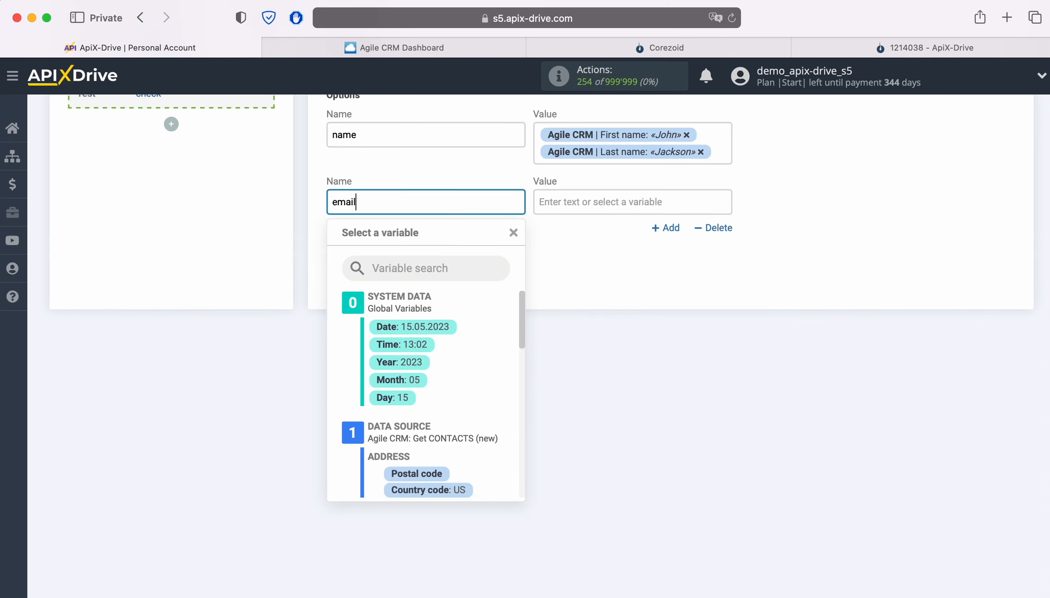
click(604, 203)
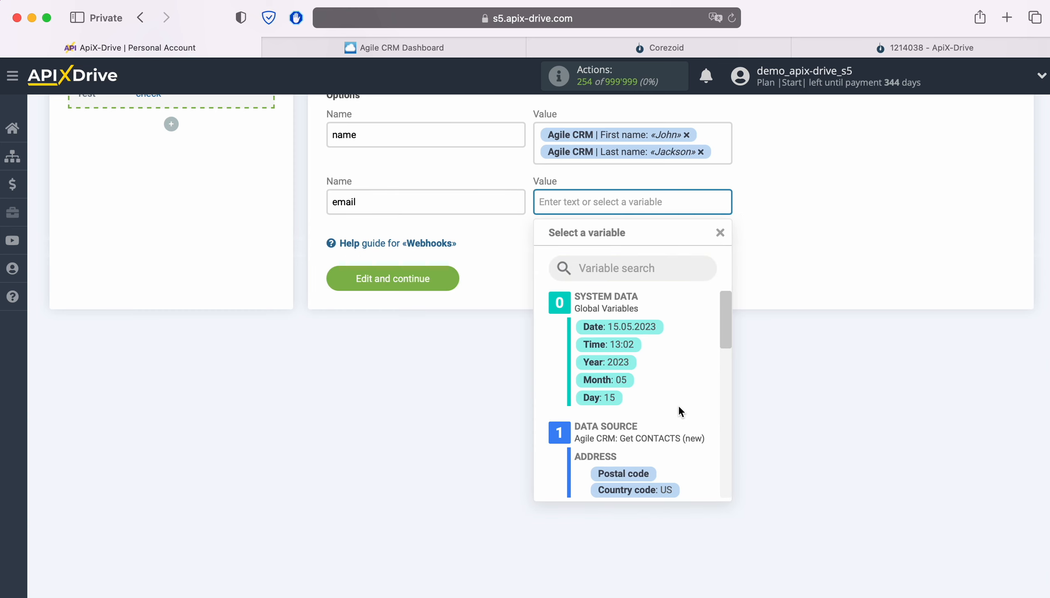
scroll(680, 402, down, 4)
scroll(682, 395, down, 4)
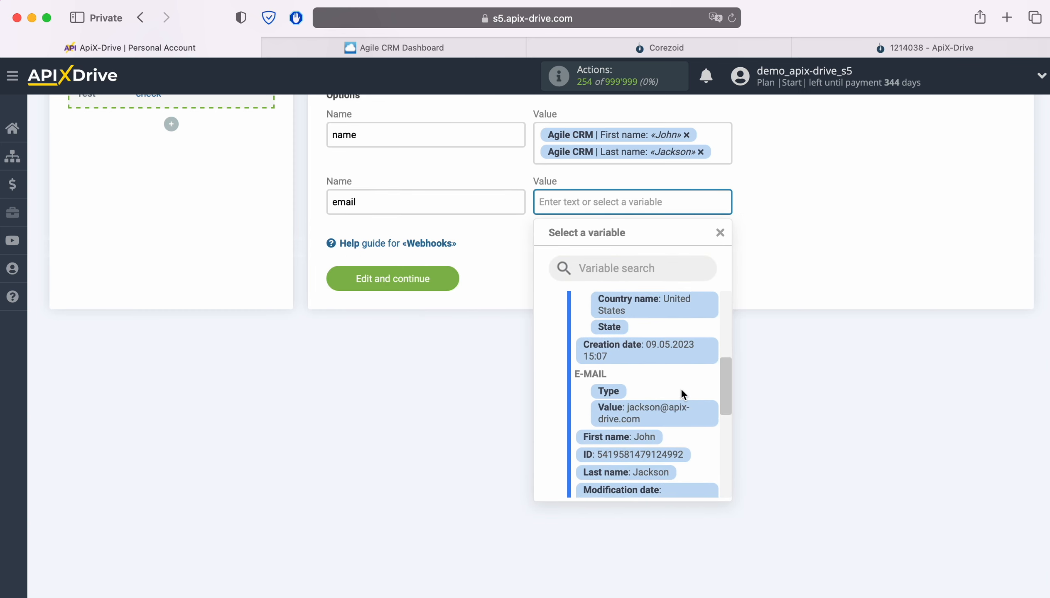
click(637, 416)
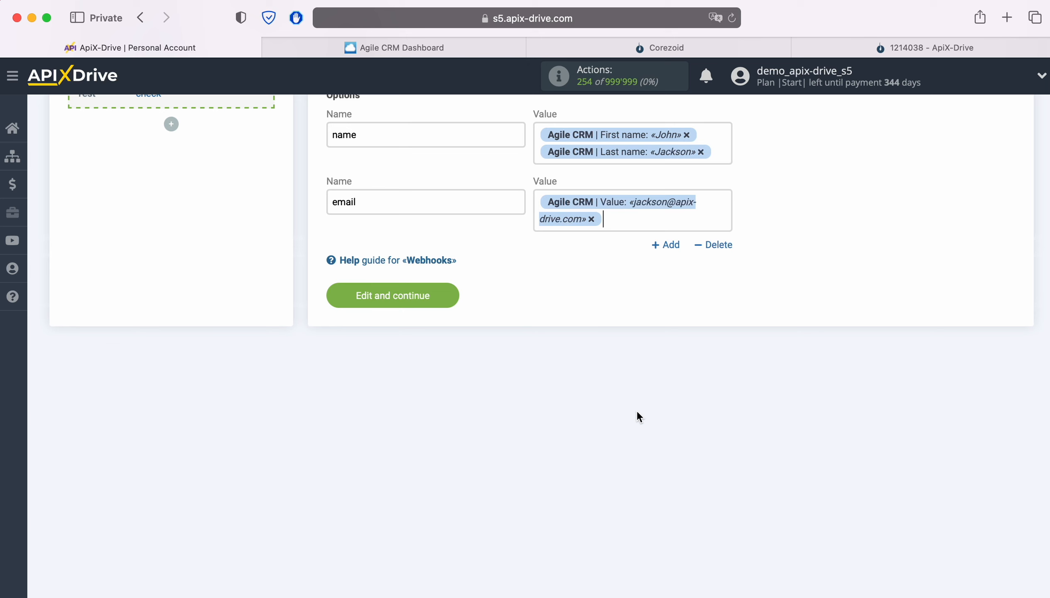
Add a third option named phone, map its value to Agile CRM's PHONE Value variable, and save the destination settings.
click(672, 245)
click(424, 269)
scroll(424, 269, down, 2)
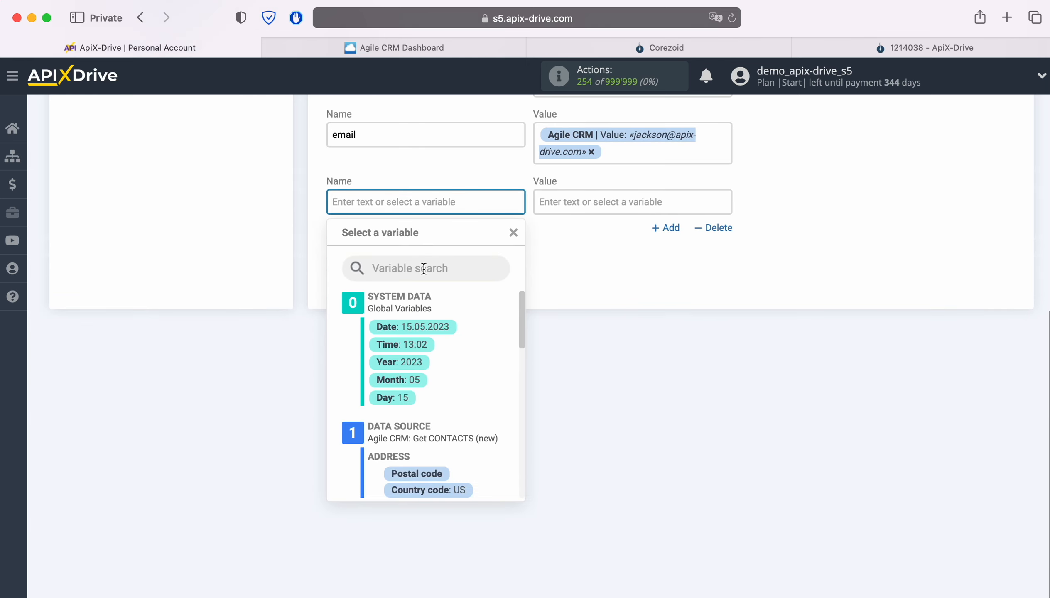
text(phone)
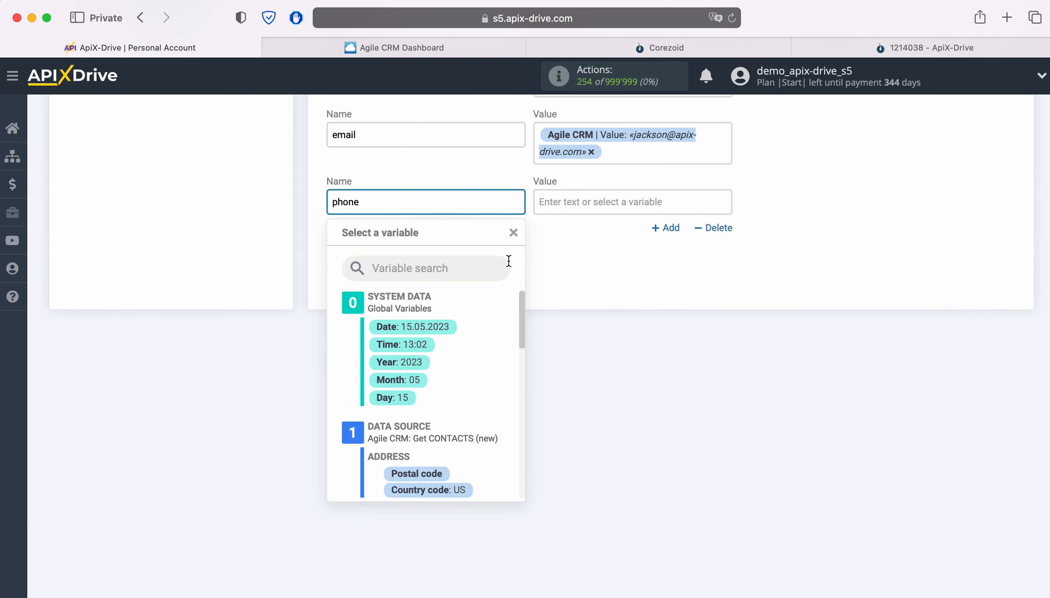
key(Tab)
scroll(681, 365, down, 5)
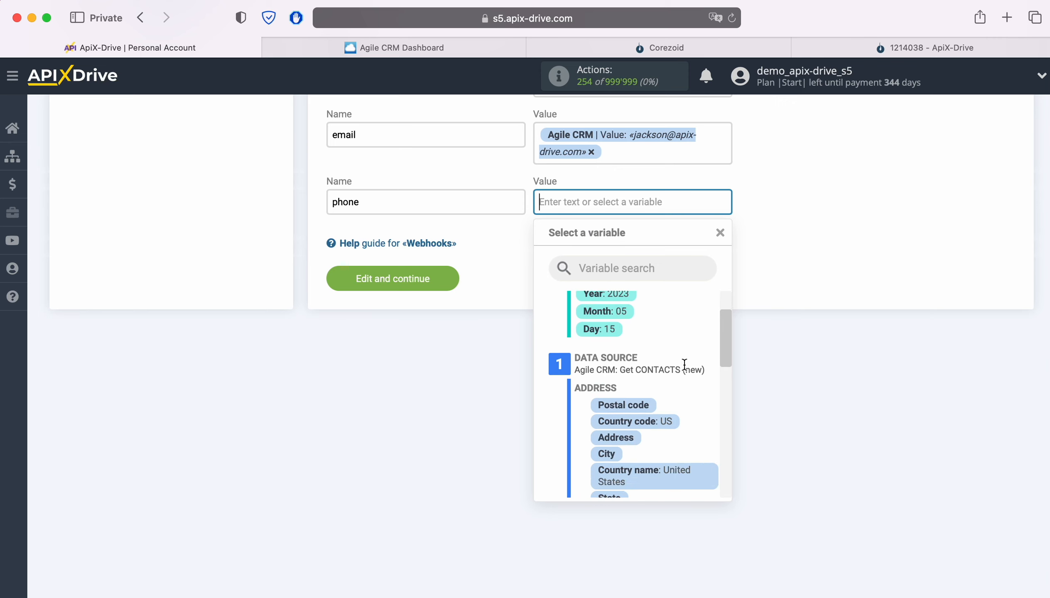
scroll(702, 363, down, 5)
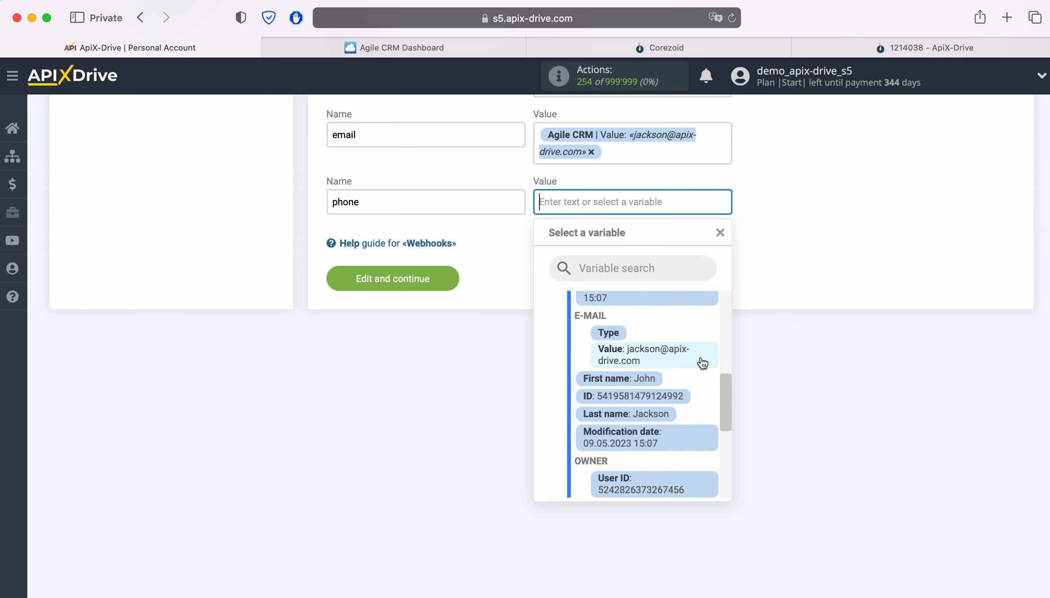
scroll(701, 359, down, 3)
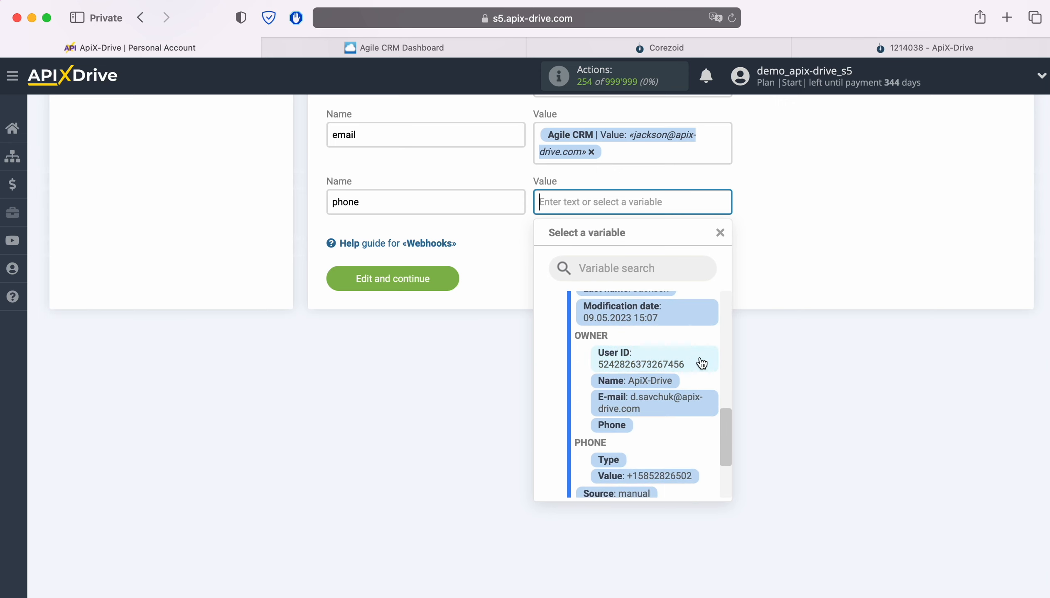
scroll(670, 389, down, 3)
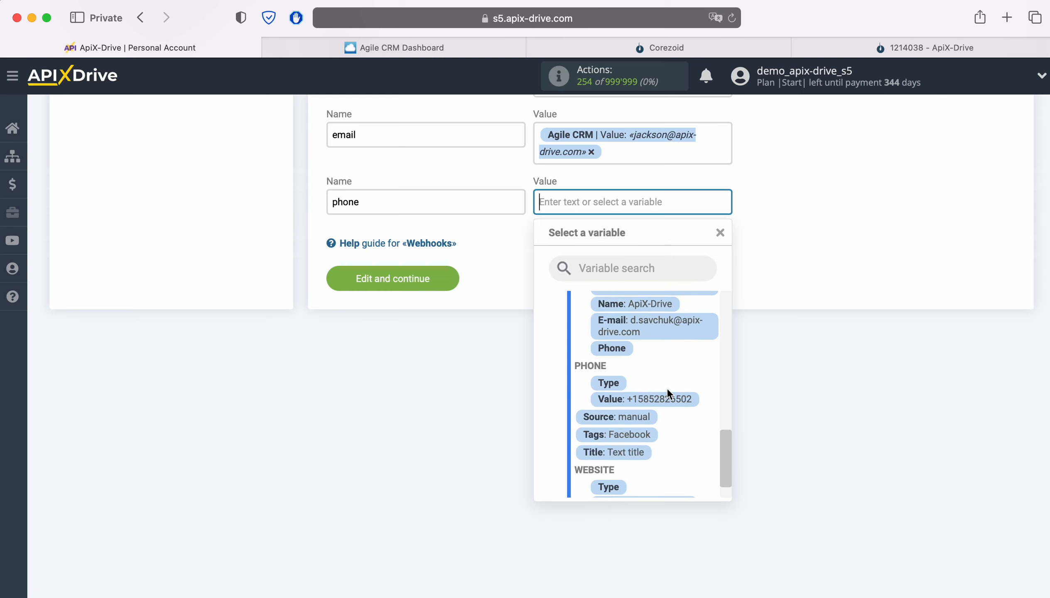
click(667, 399)
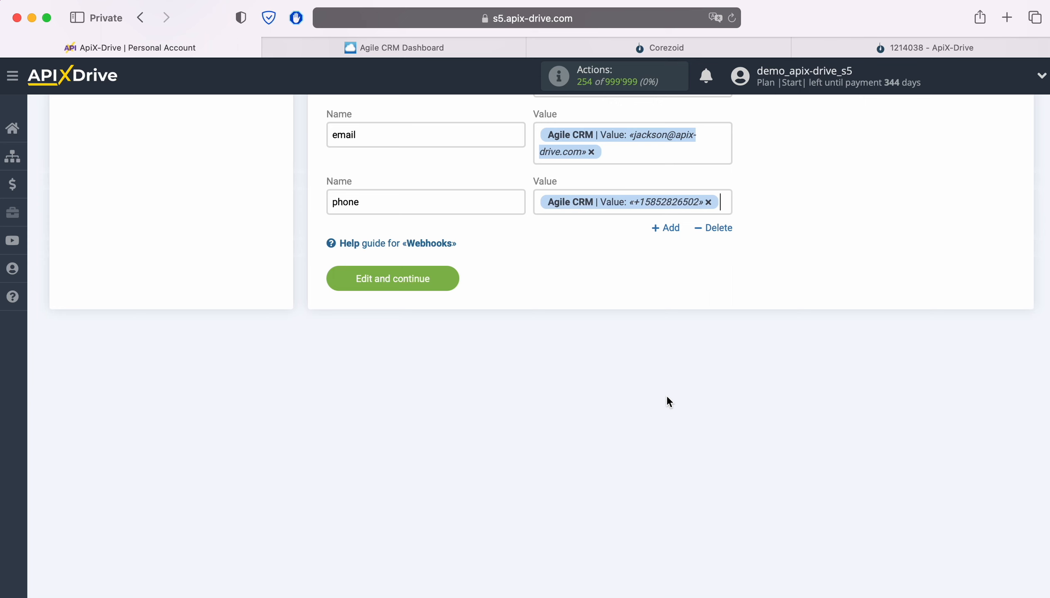
click(437, 279)
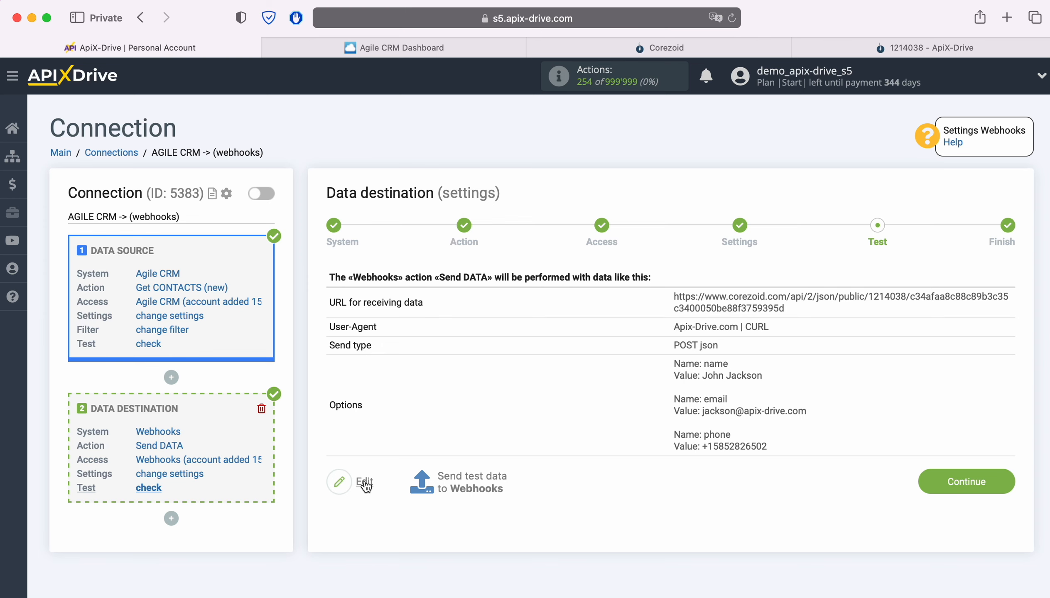
Send test data to Webhooks, and inspect the task received in the Final node of Corezoid's ApiX-Drive process.
click(474, 482)
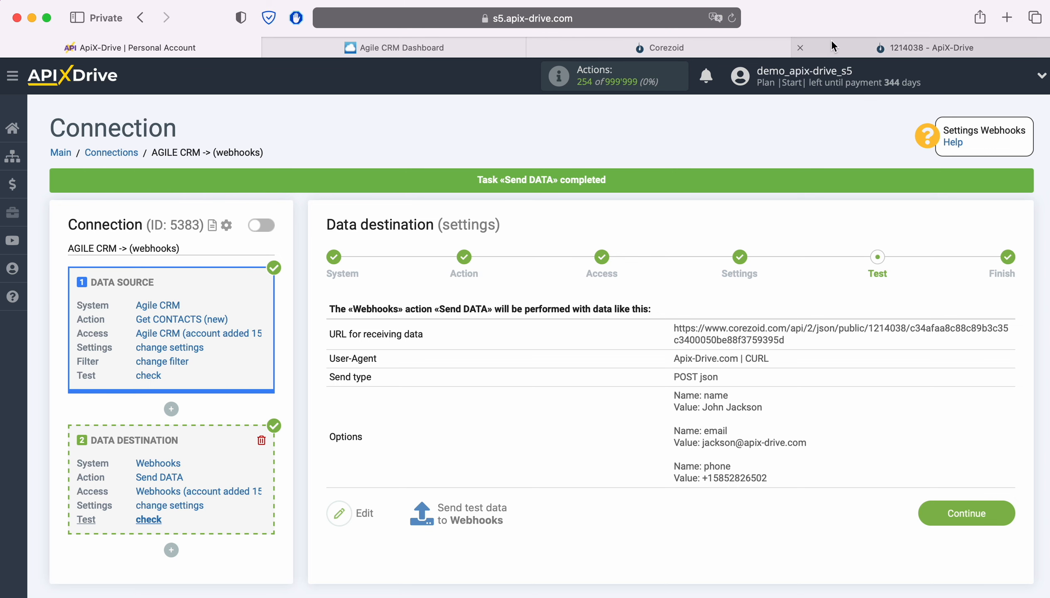
click(847, 49)
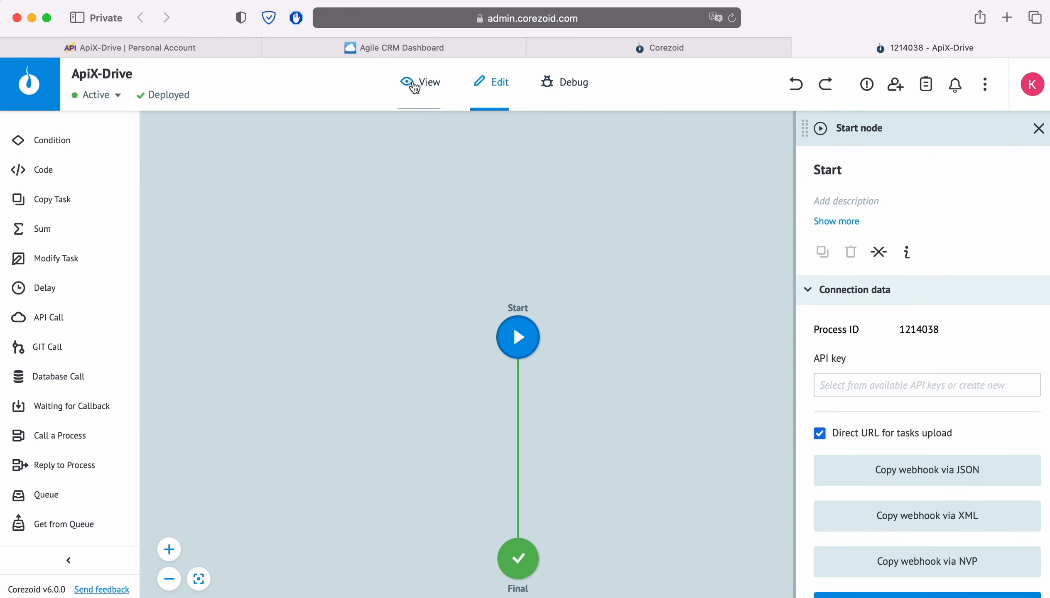
click(422, 82)
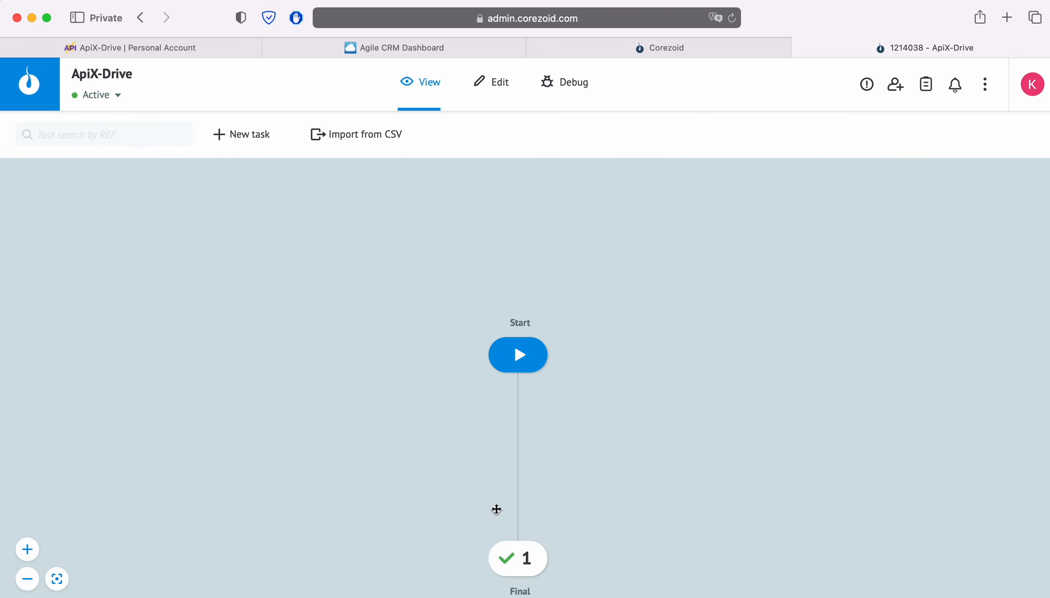
click(523, 557)
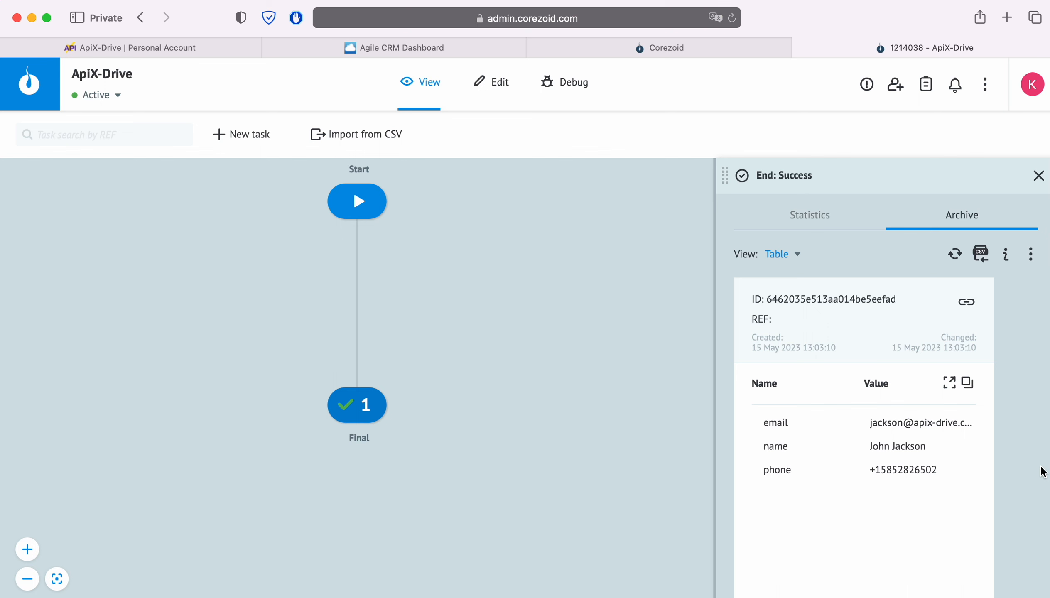
Switch back to ApiX-Drive, finish the data destination setup and enable auto-update for the connection.
click(137, 49)
click(997, 511)
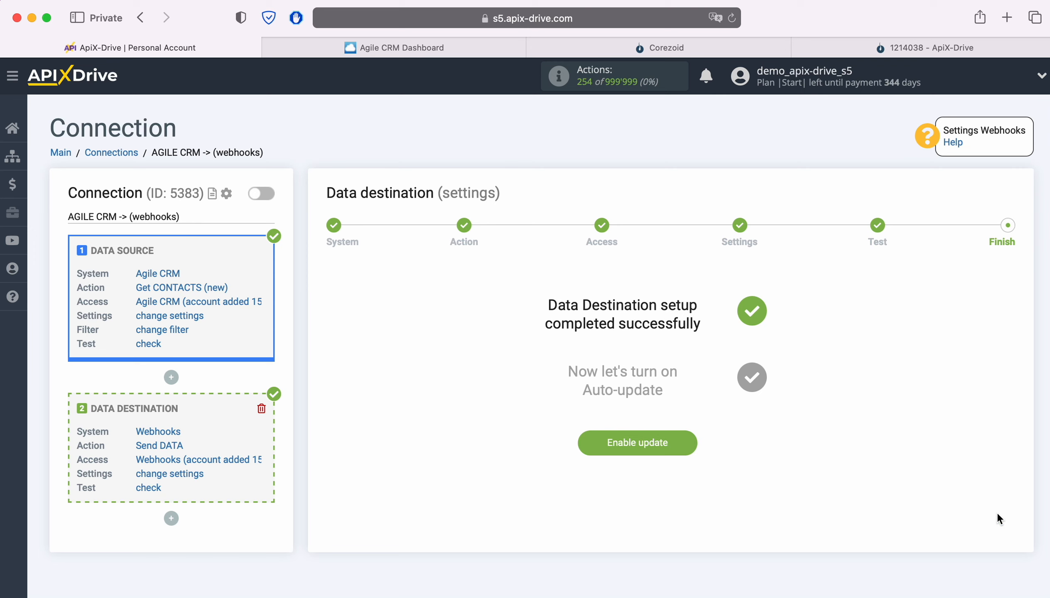
click(690, 442)
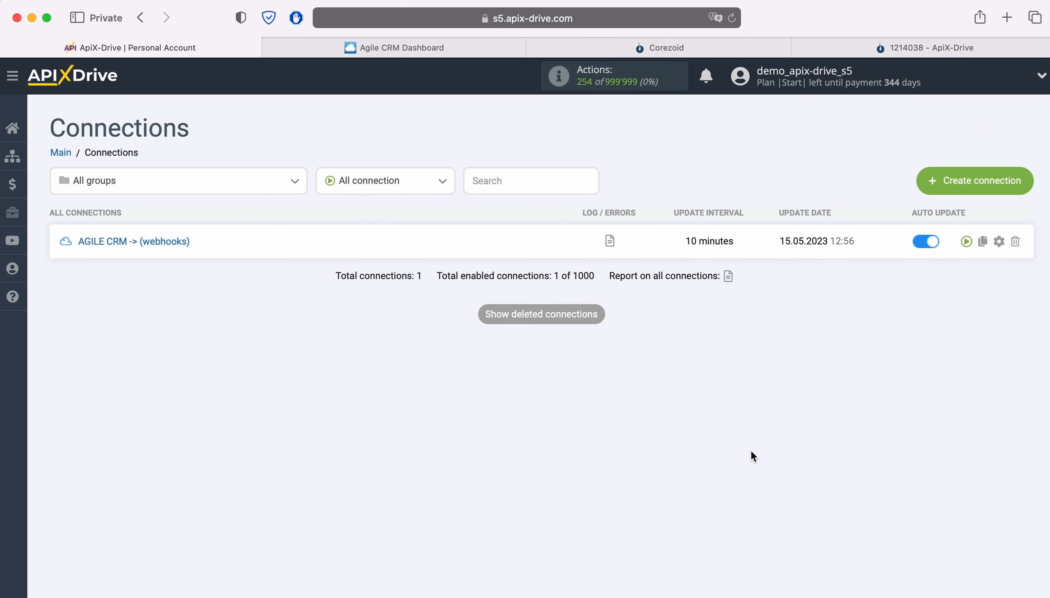
Set the update interval of the AGILE CRM -> (webhooks) connection to 5 minutes and save its setup.
click(999, 241)
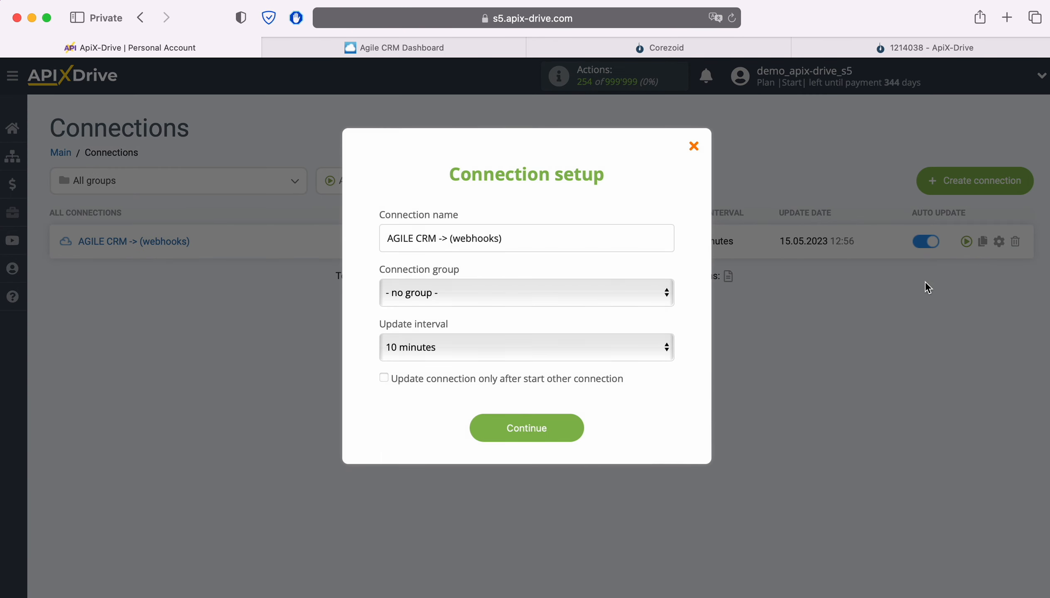
click(554, 353)
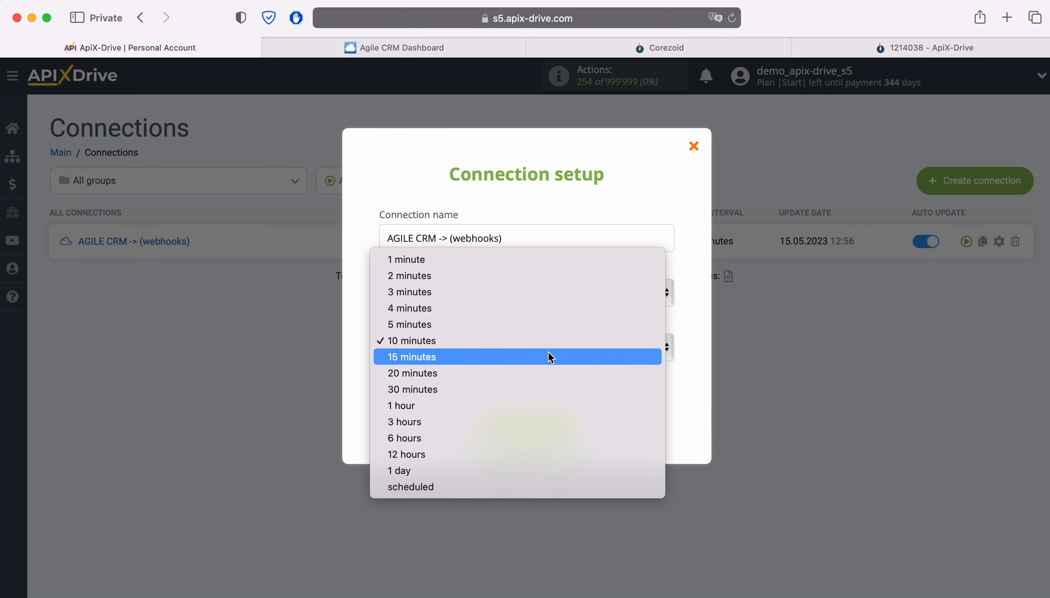
click(530, 325)
click(570, 429)
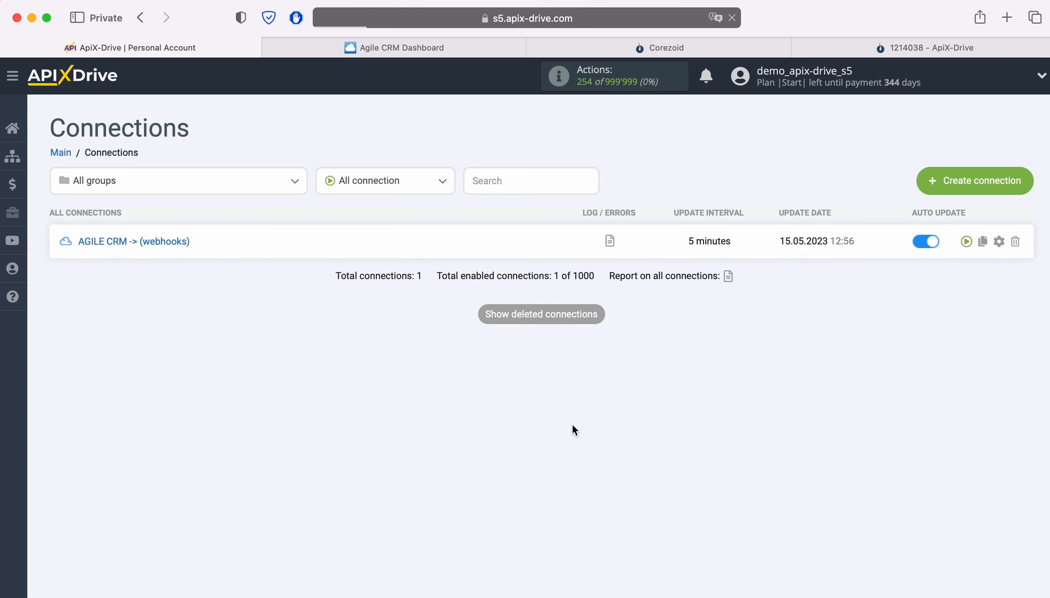